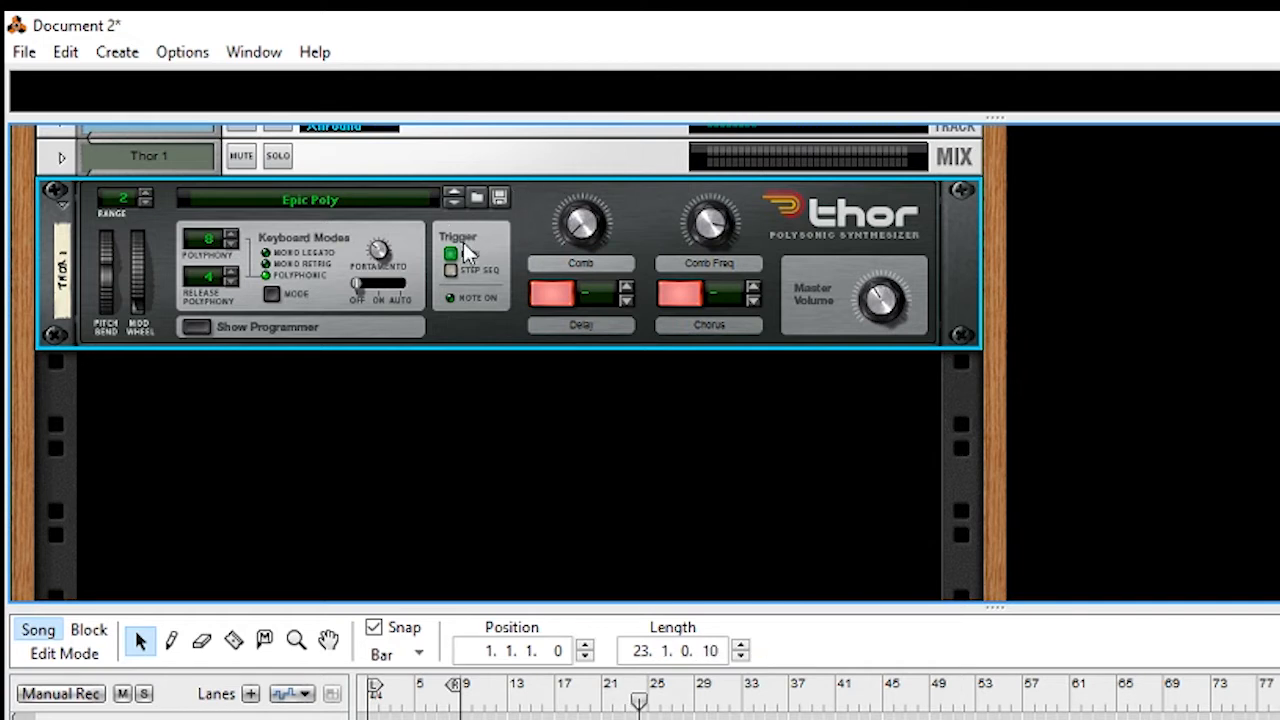
Show the programmer of the Thor synthesizer
scroll(418, 298, "up", 2)
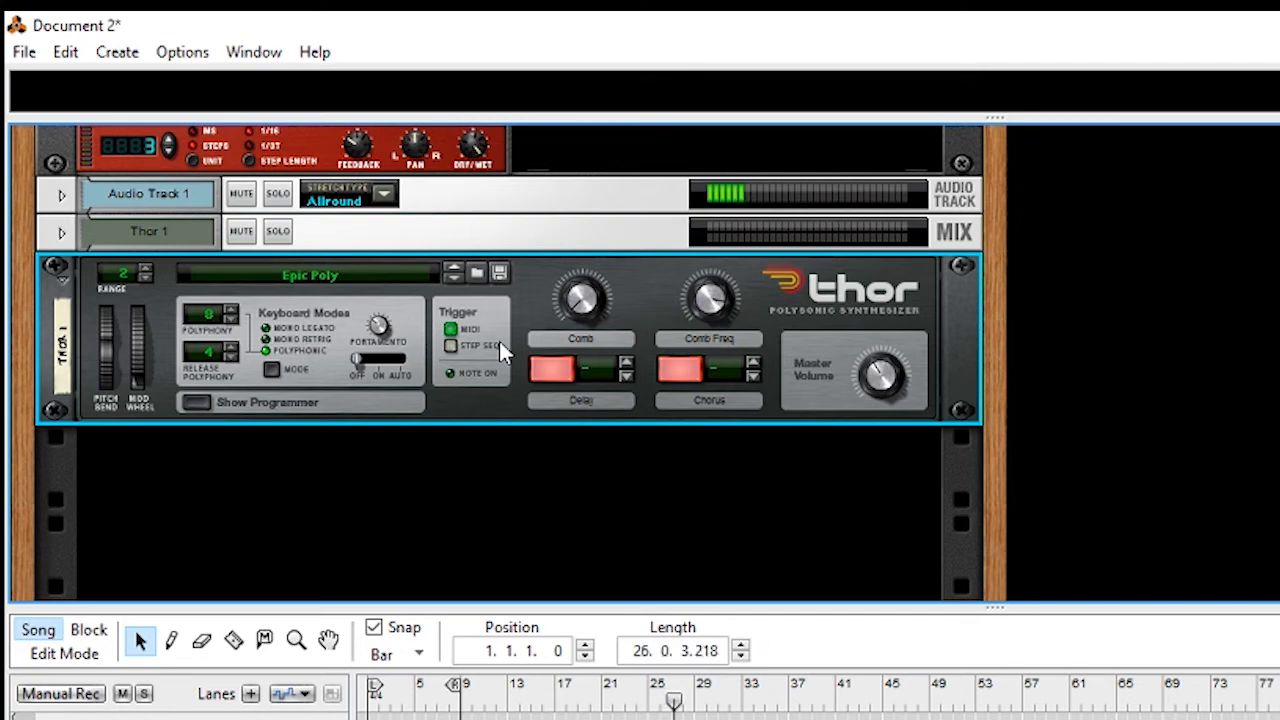
left_click(204, 402)
scroll(303, 350, "down", 2)
scroll(303, 350, "up", 1)
scroll(303, 350, "down", 1)
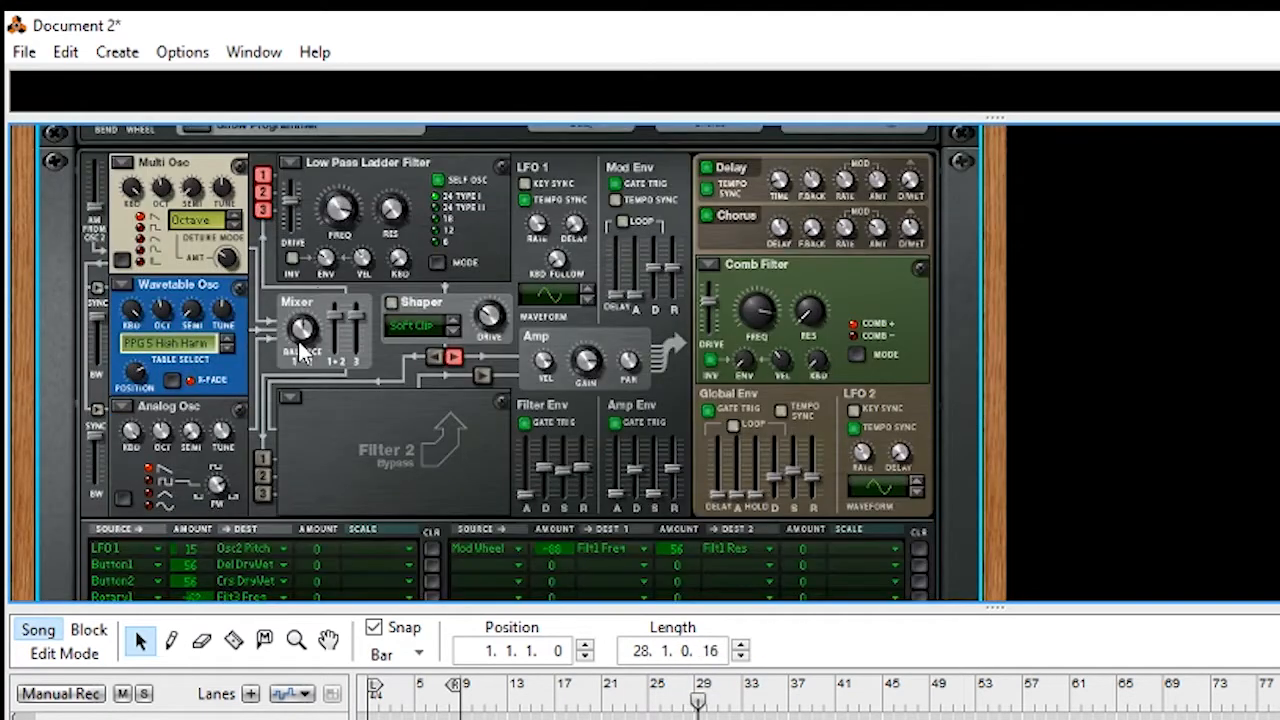
Reset Thor to its initial patch
scroll(333, 257, "up", 4)
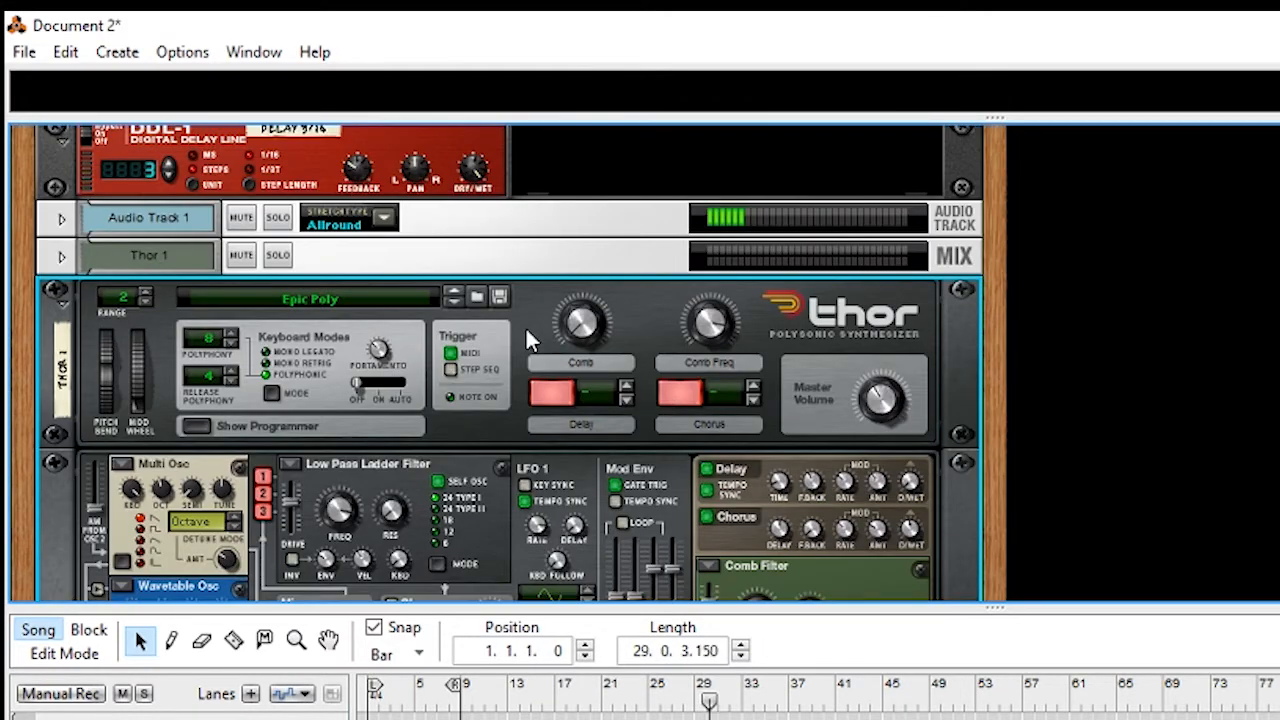
right_click(525, 330)
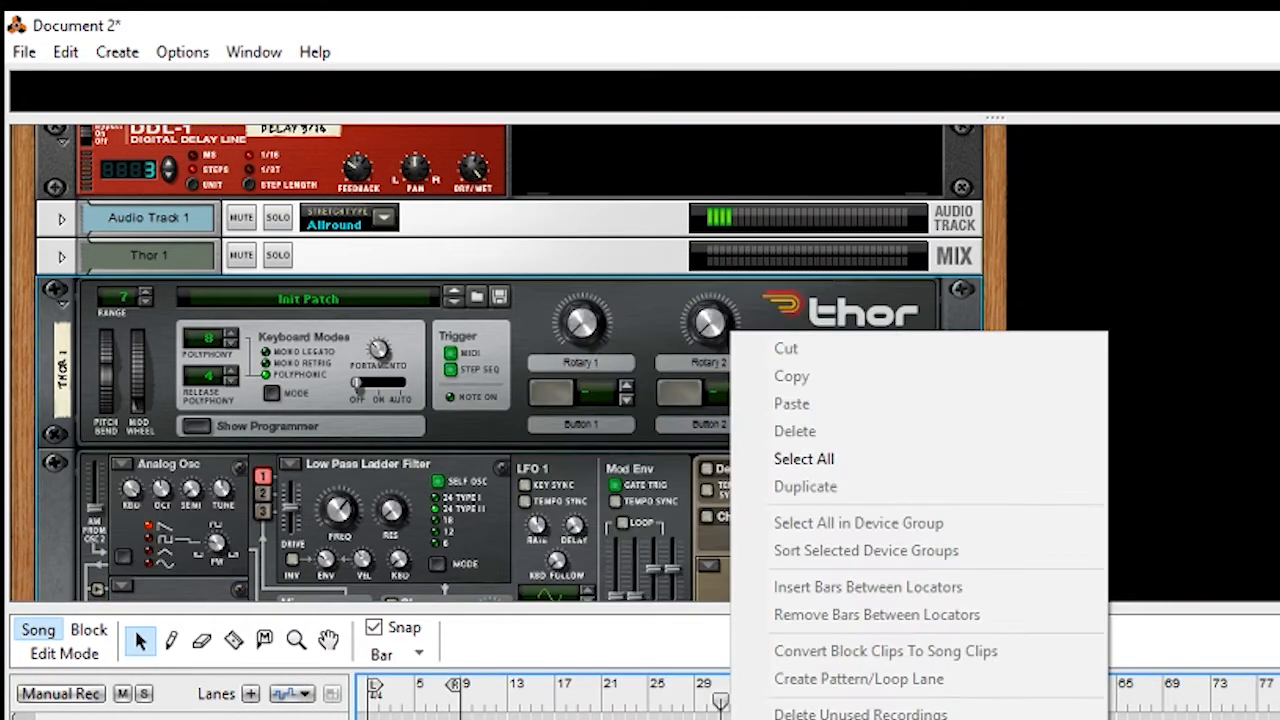
left_click(527, 320)
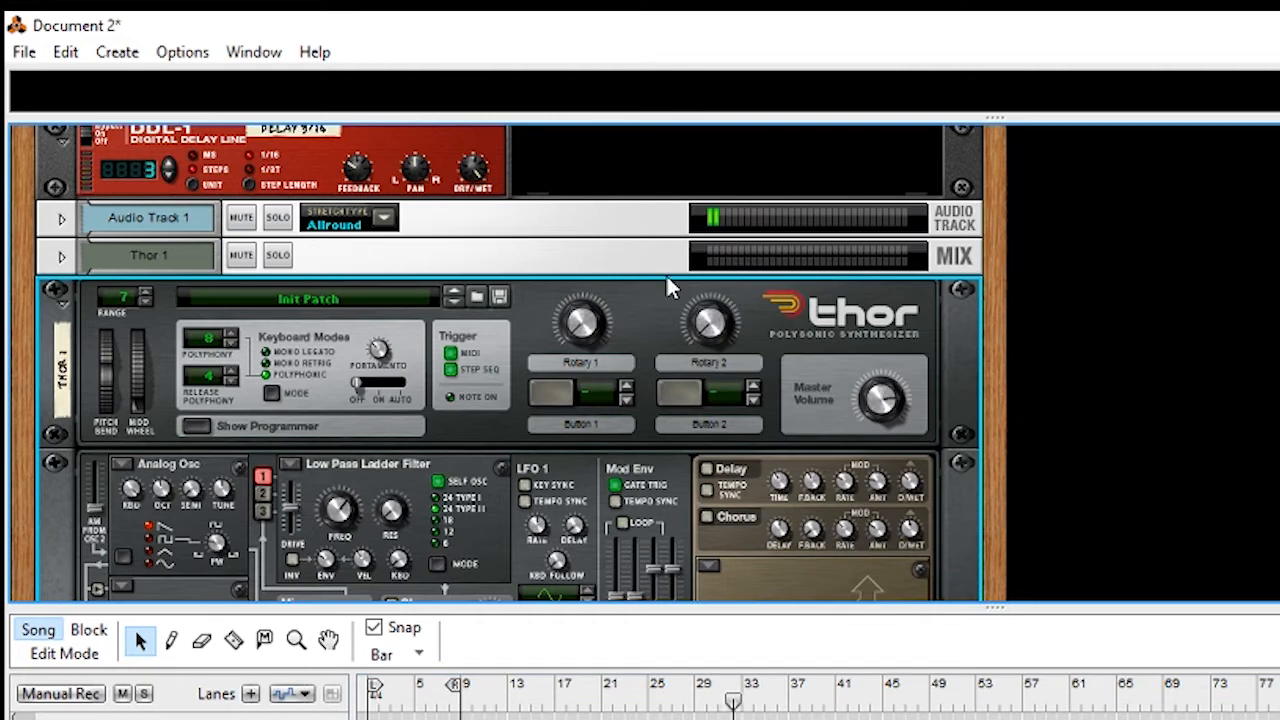
Load an Analog oscillator into the Osc 2 slot and route Osc 2 and Osc 3 into Filter 1
scroll(671, 286, "down", 5)
scroll(476, 280, "up", 5)
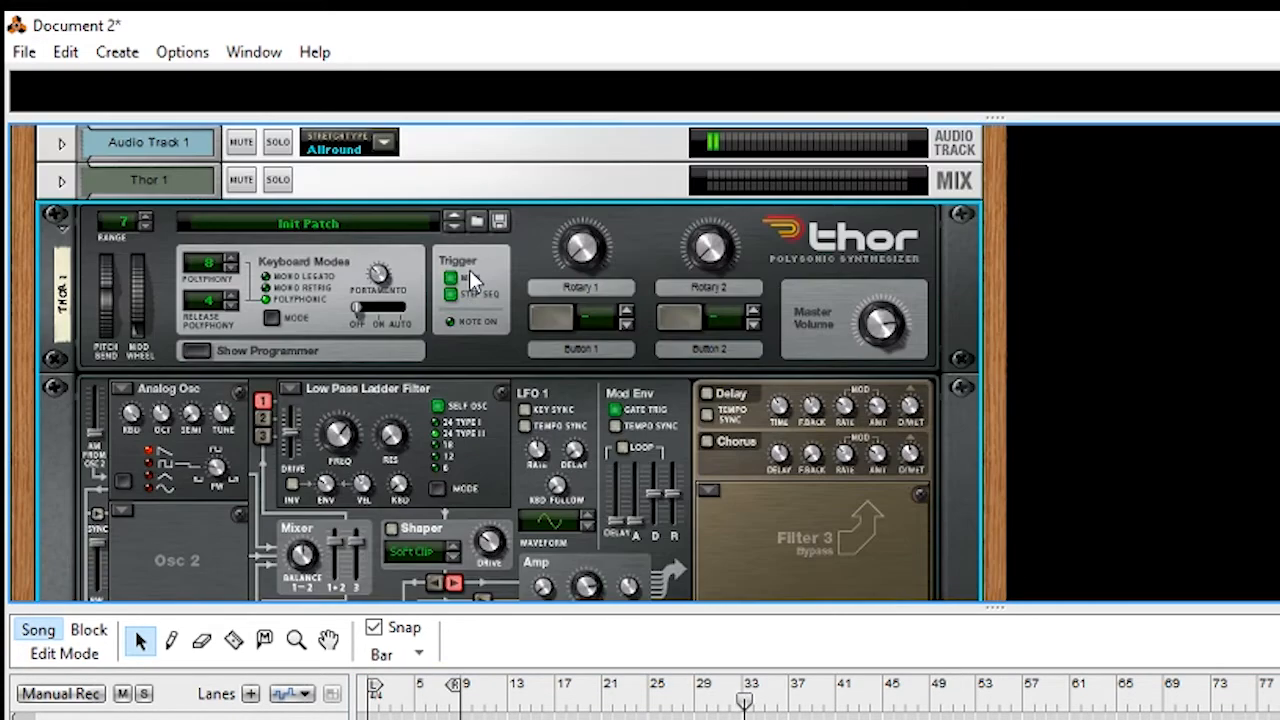
scroll(154, 408, "down", 5)
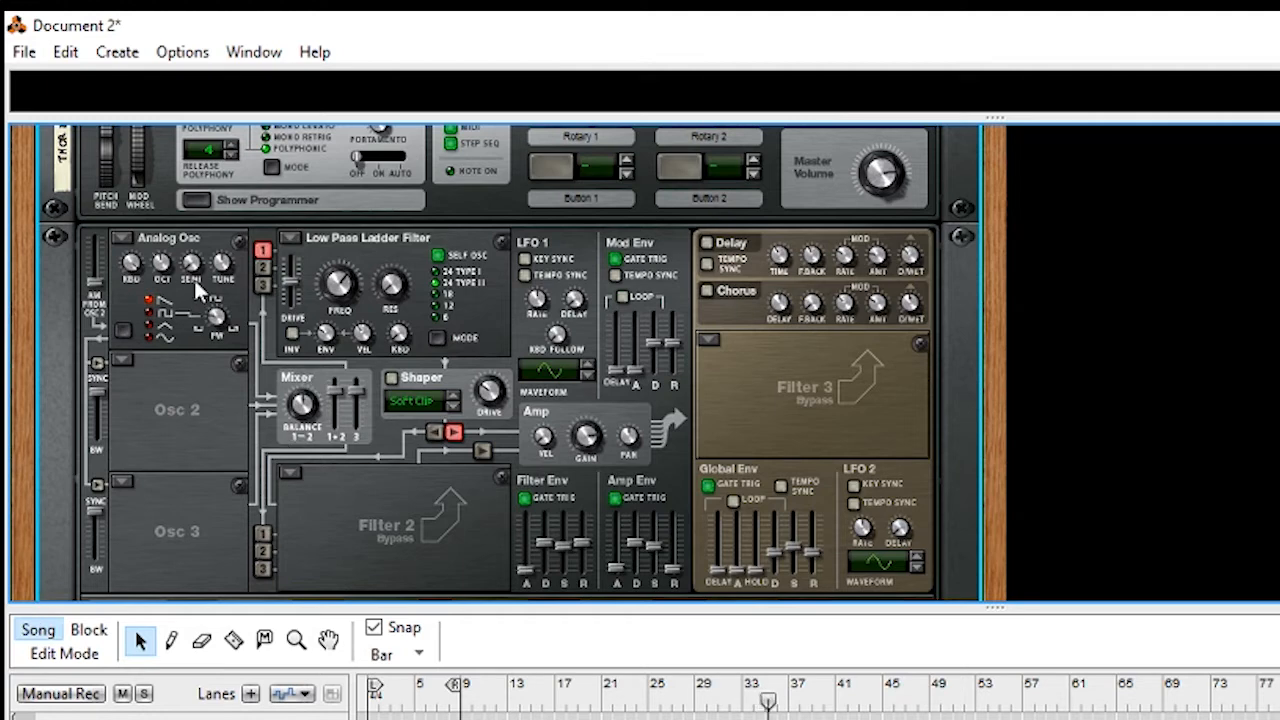
left_click(123, 360)
left_click(165, 383)
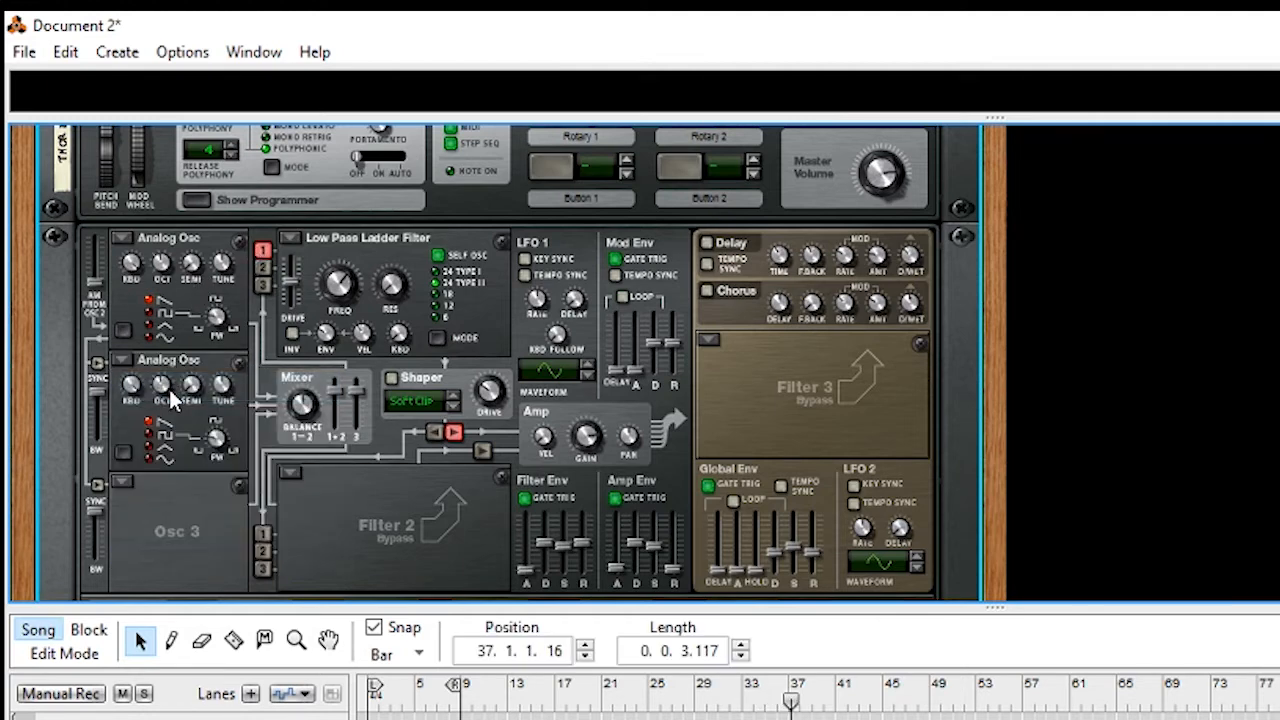
left_click(264, 270)
left_click(264, 286)
Load a Multi Oscillator into the Osc 3 slot and adjust the fine tuning of Osc 2
left_click(121, 482)
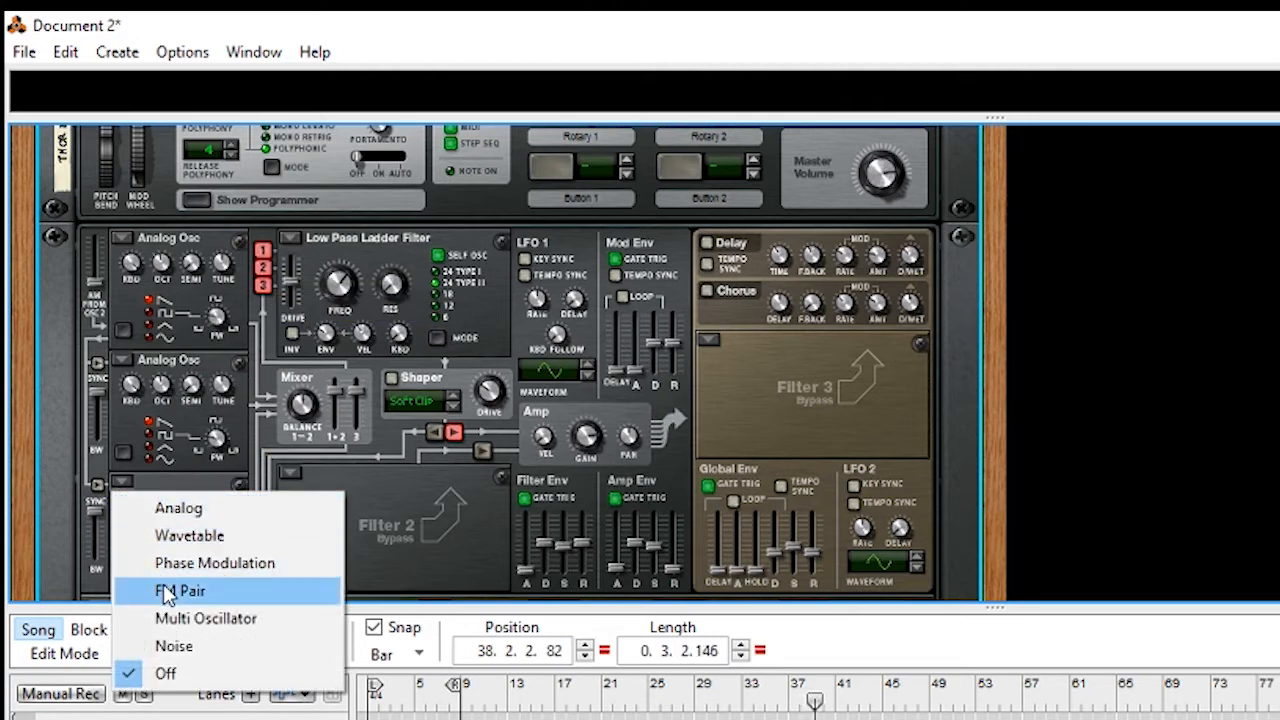
left_click(200, 620)
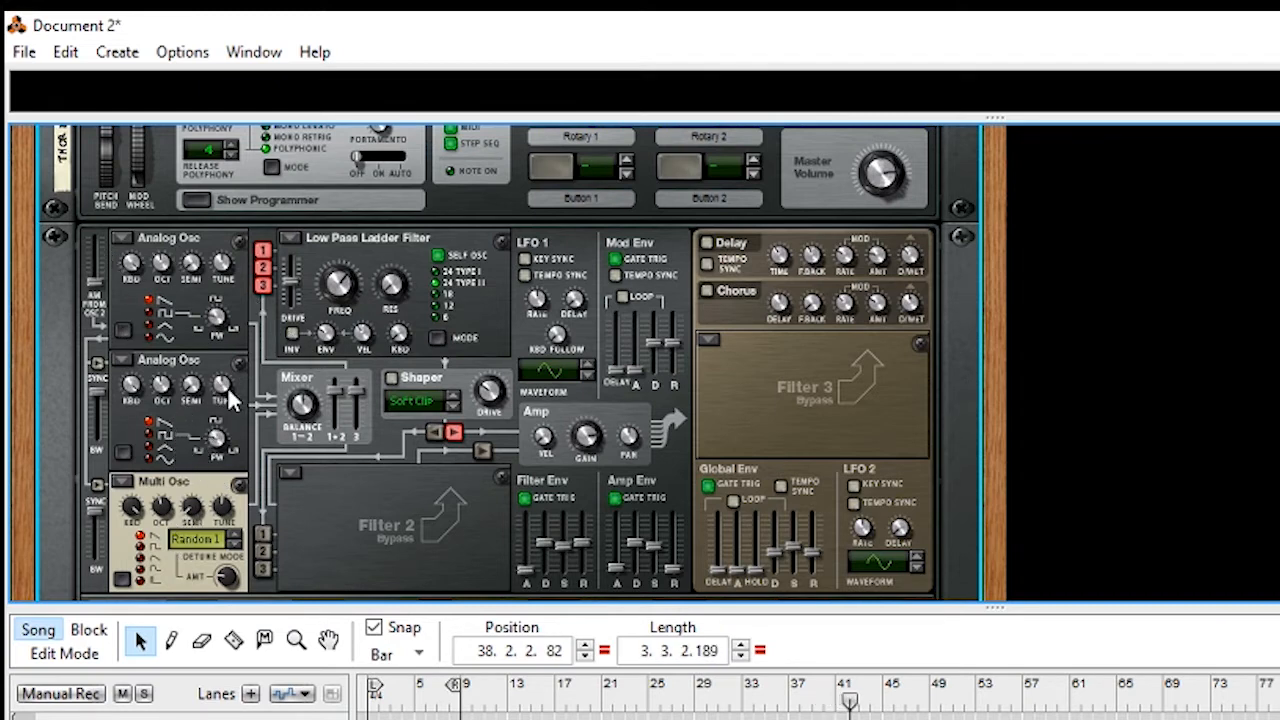
left_click_drag(223, 384, 224, 376)
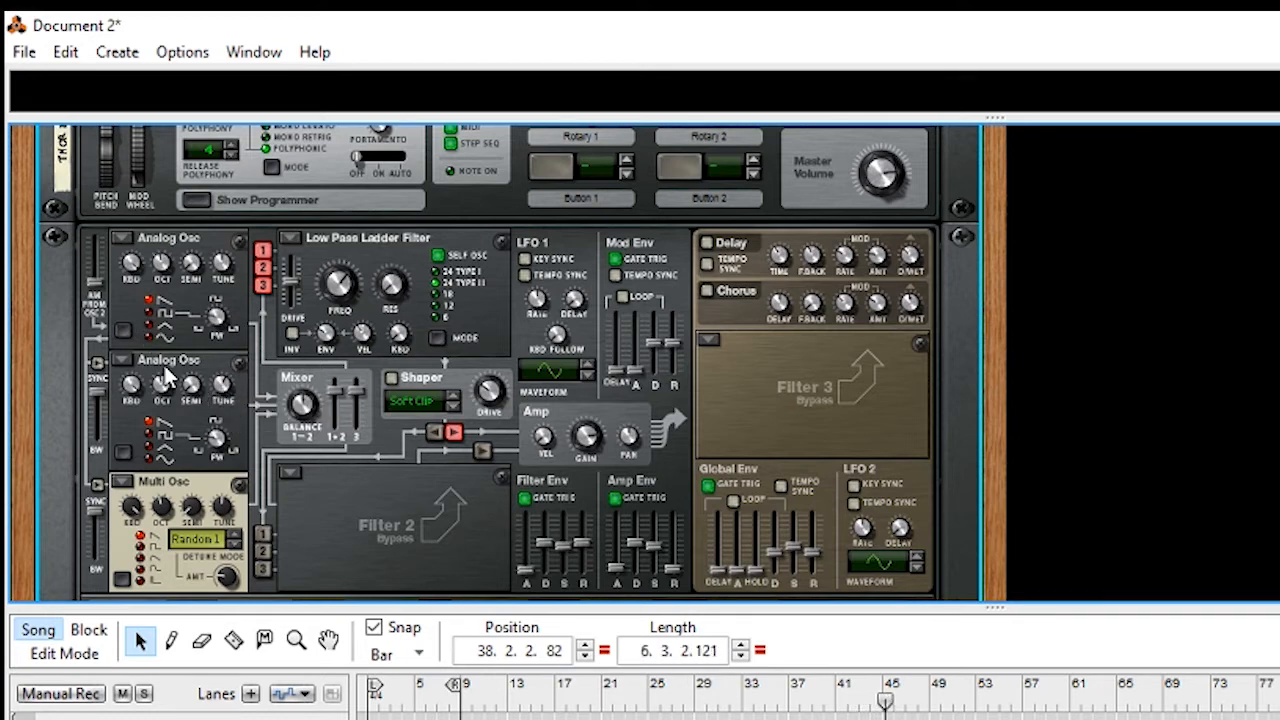
Switch off the Osc 2 and Osc 3 routing to Filter 1 for comparison, and switch both on again
left_click(262, 267)
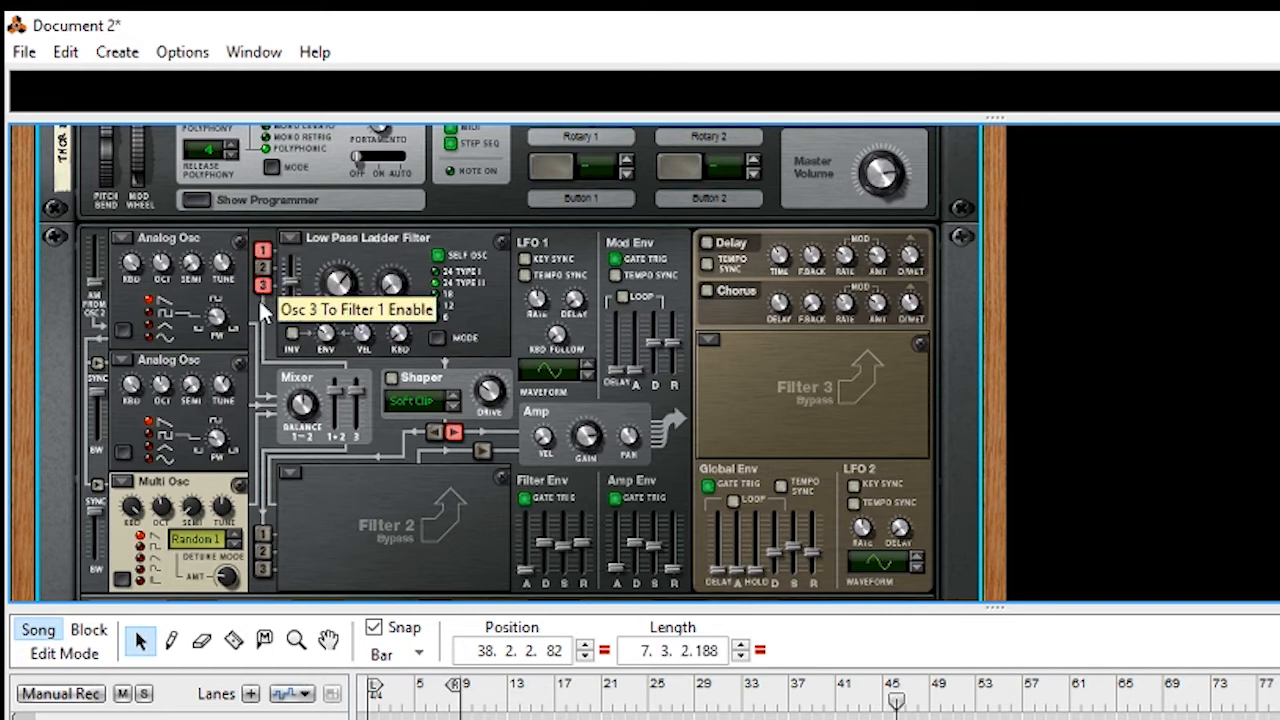
left_click(261, 285)
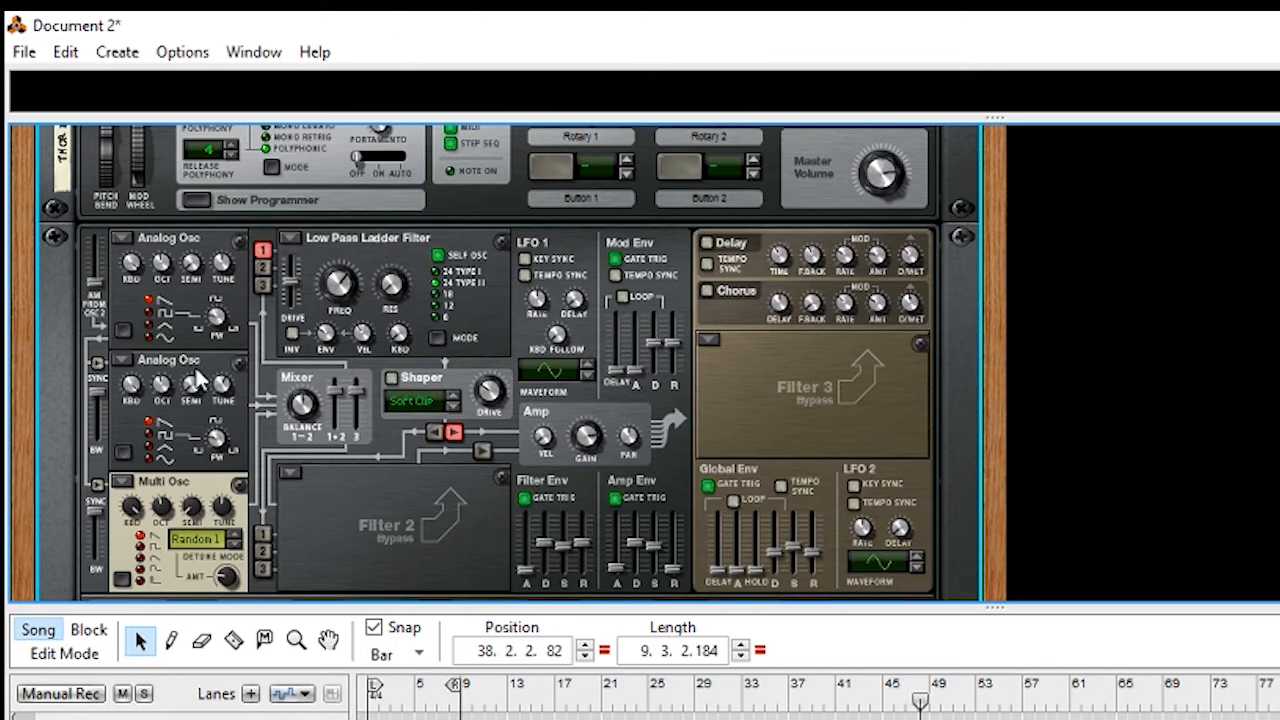
left_click(262, 268)
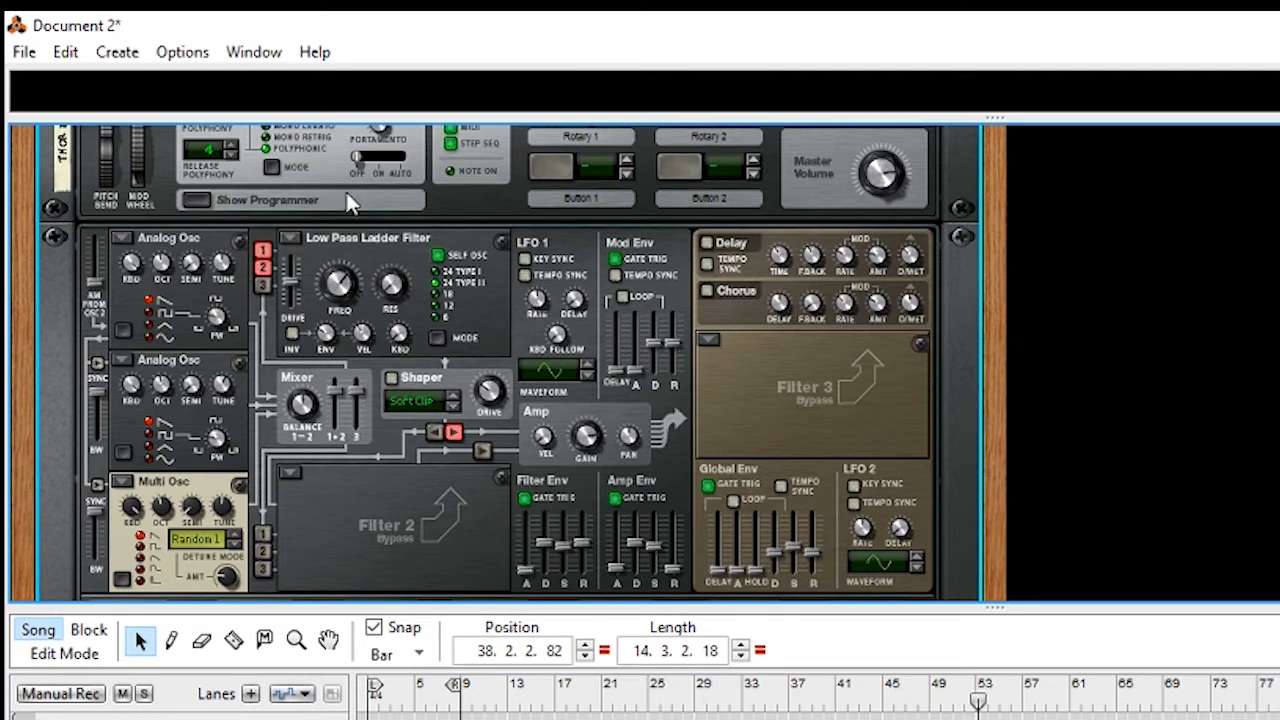
left_click(263, 285)
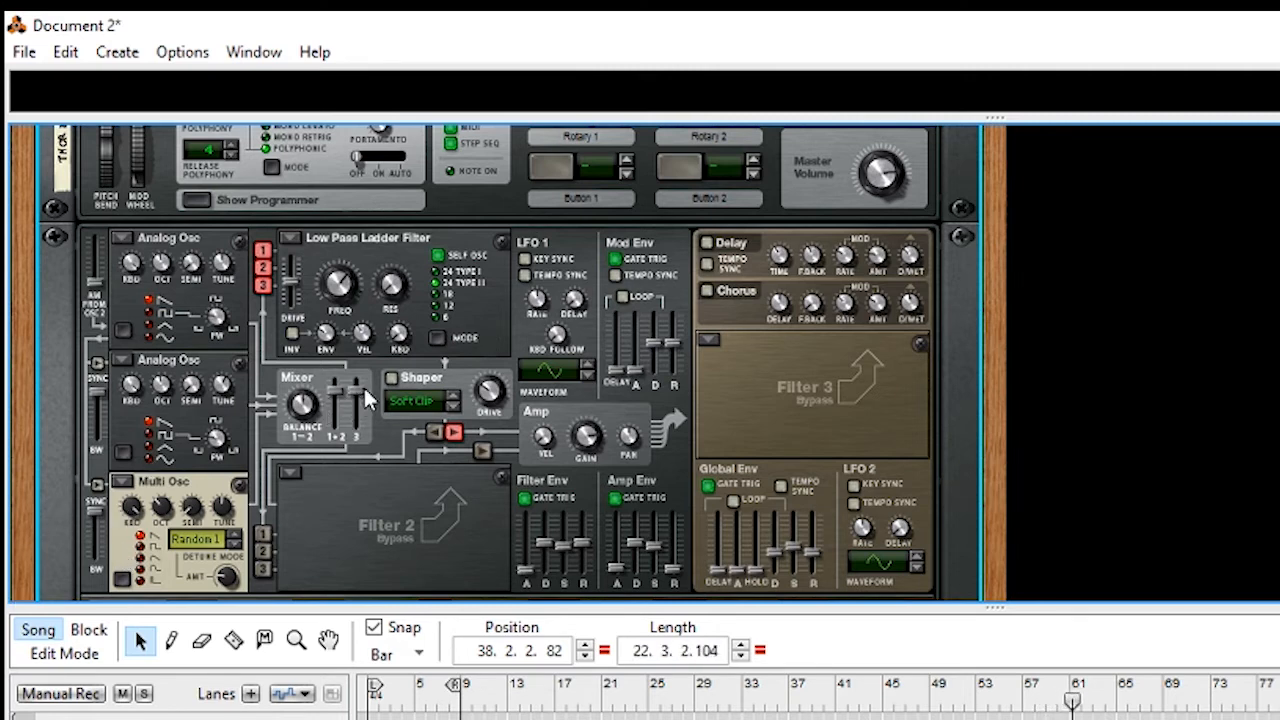
Lower the Osc 3 mixer level to -7.9 dB and adjust the fine tuning of Osc 3
left_click_drag(363, 385, 364, 403)
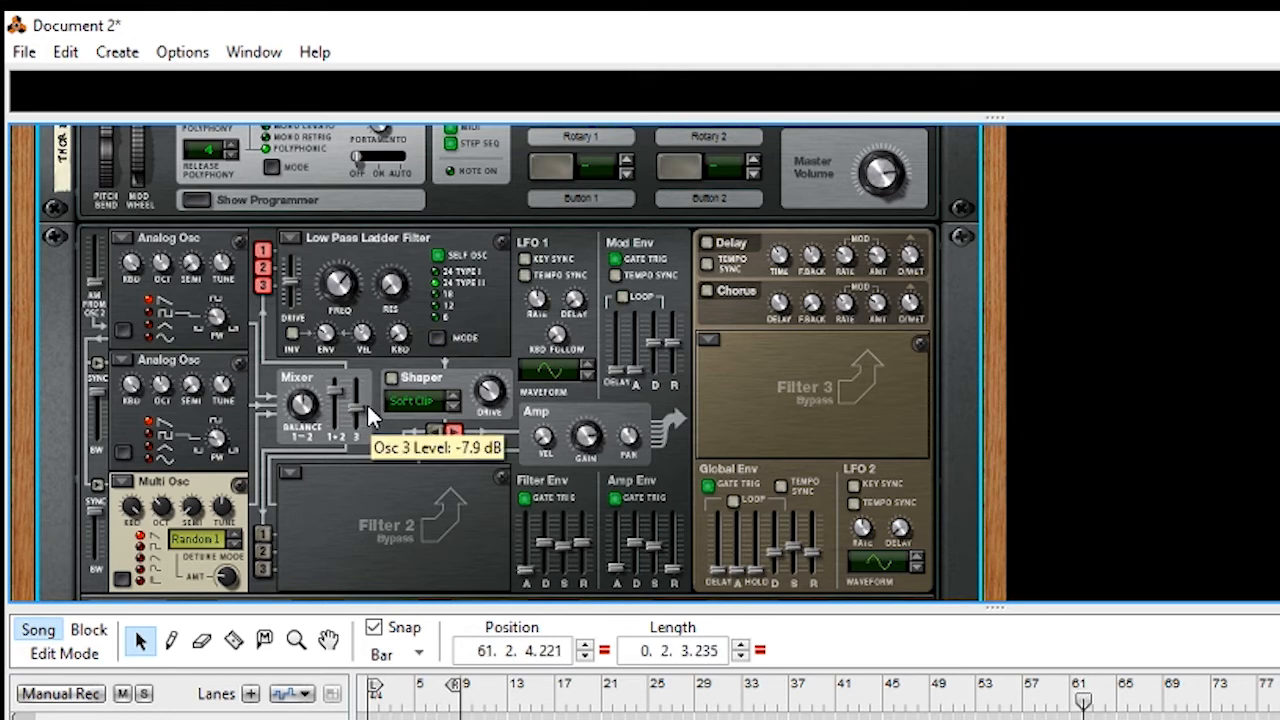
mouse_move(228, 510)
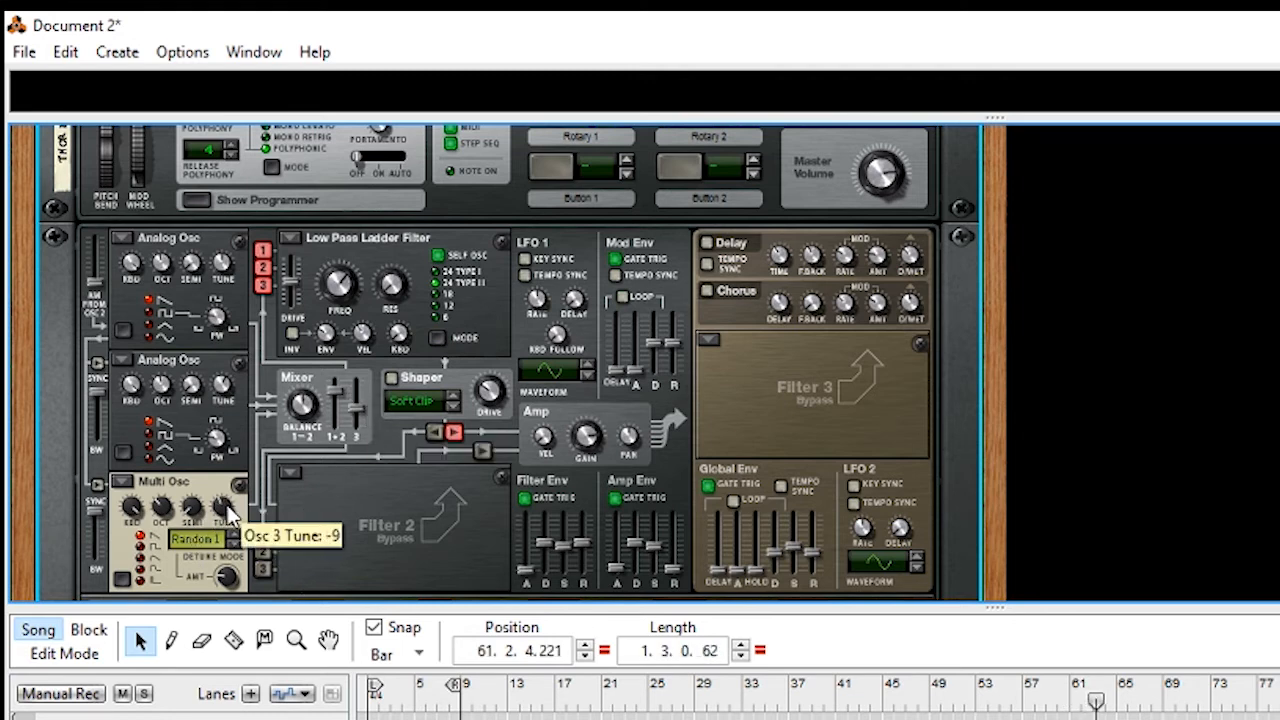
left_click_drag(227, 506, 233, 498)
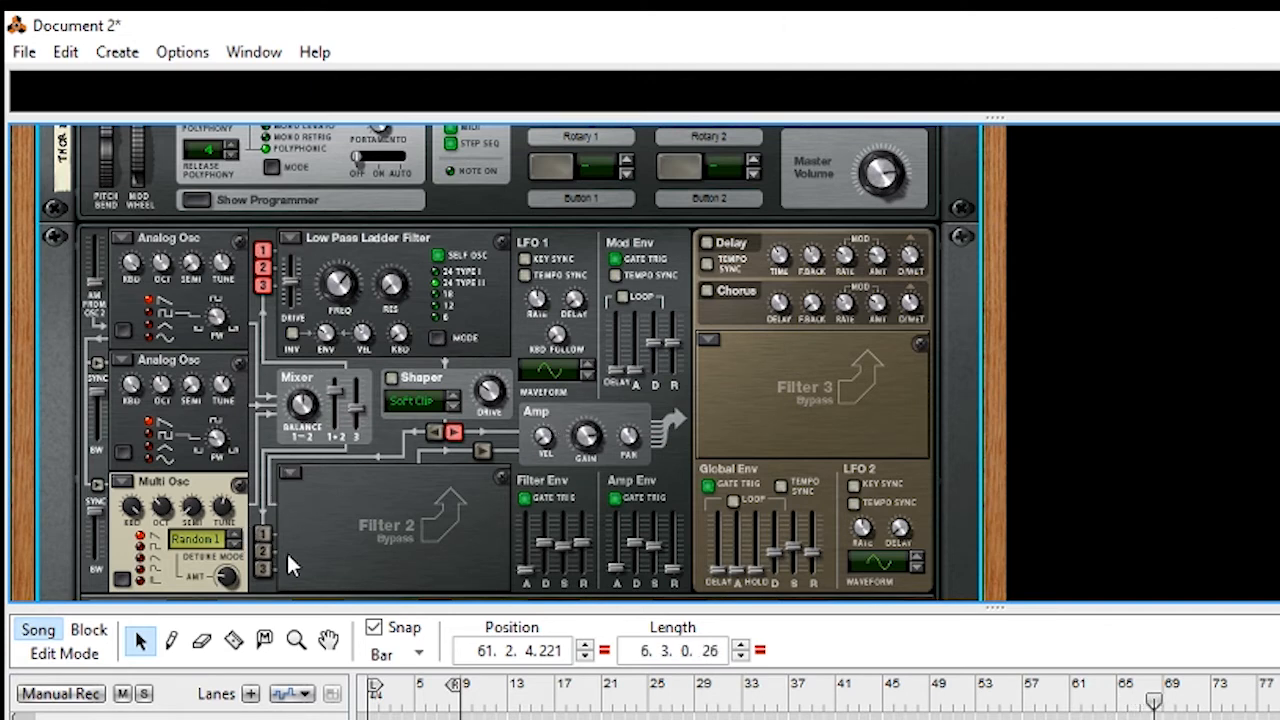
Set Filter 2 to a Comb filter, adjust its resonance and raise its frequency to 4.20 kHz
left_click(289, 473)
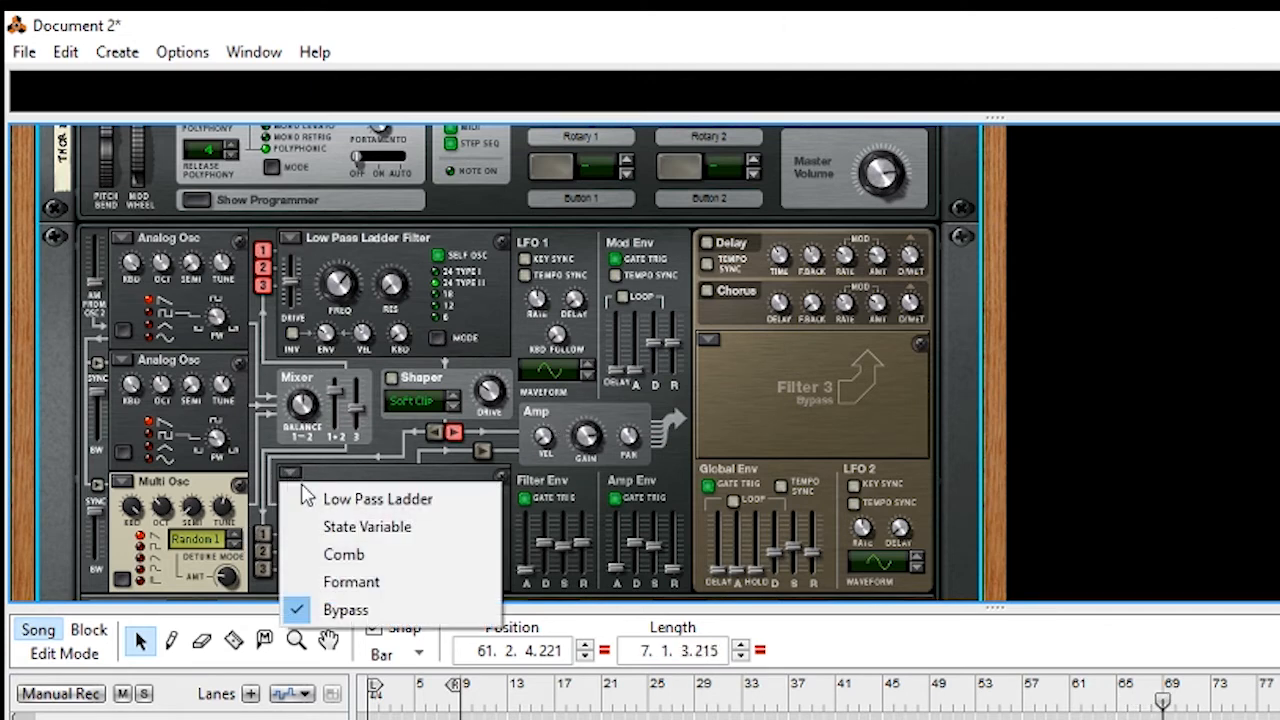
left_click(344, 556)
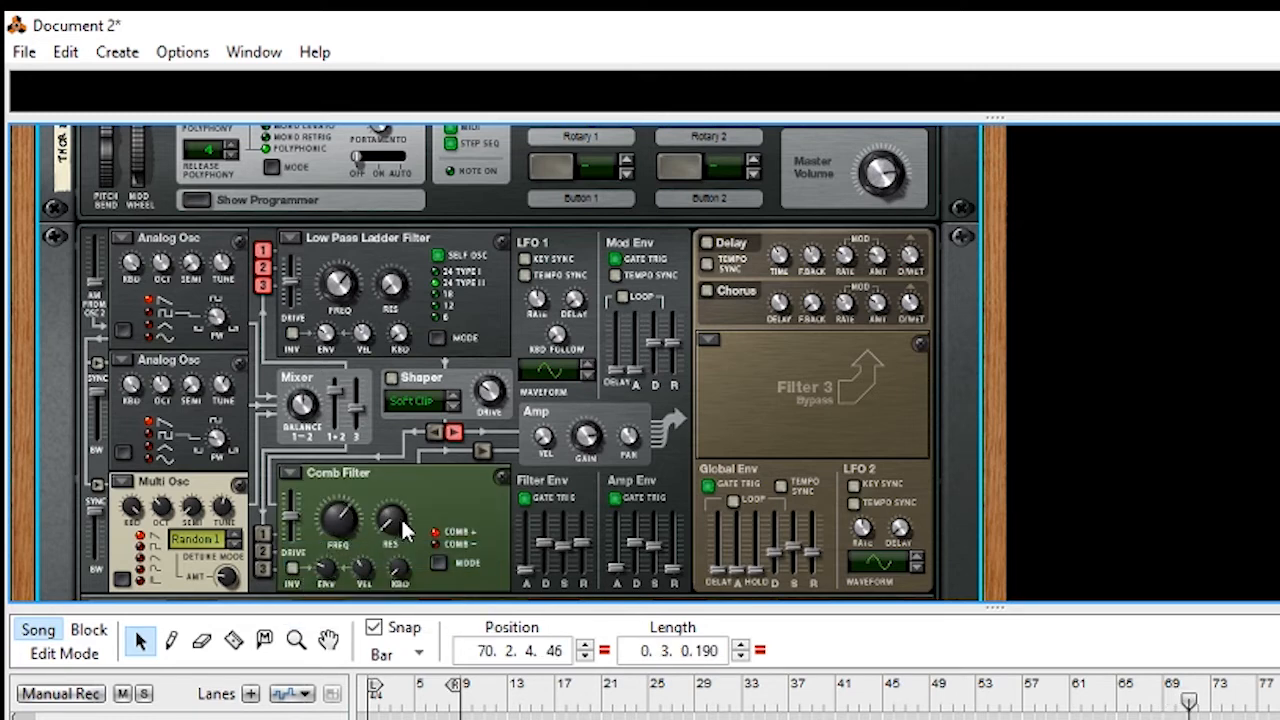
left_click_drag(392, 519, 392, 457)
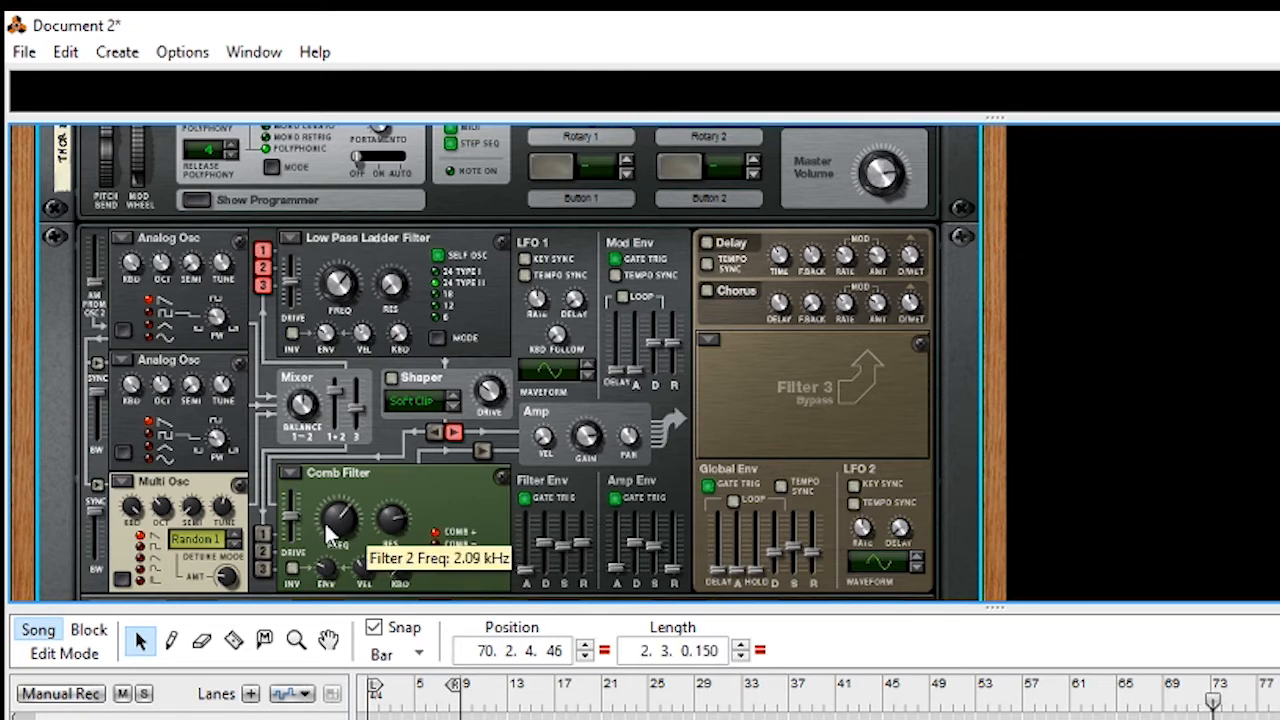
left_click_drag(334, 516, 338, 512)
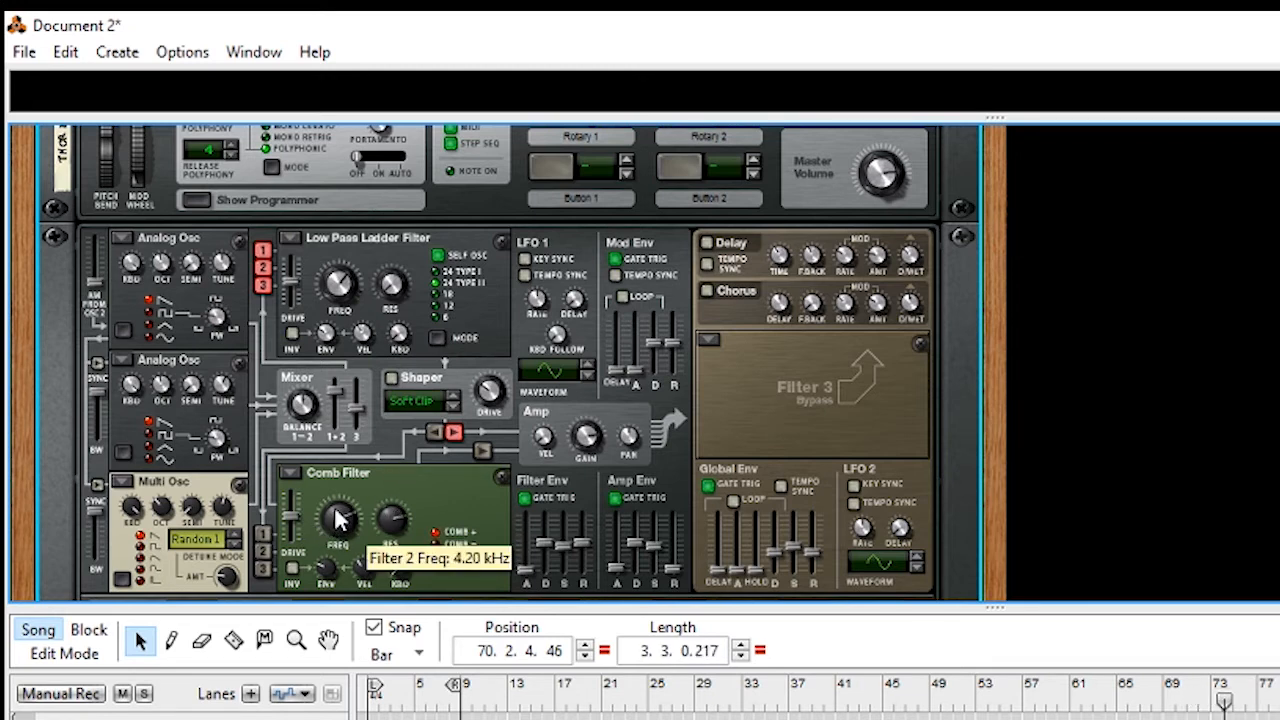
Adjust the Low Pass Ladder Filter's resonance and ladder slope, with its envelope inverted
left_click_drag(392, 289, 400, 226)
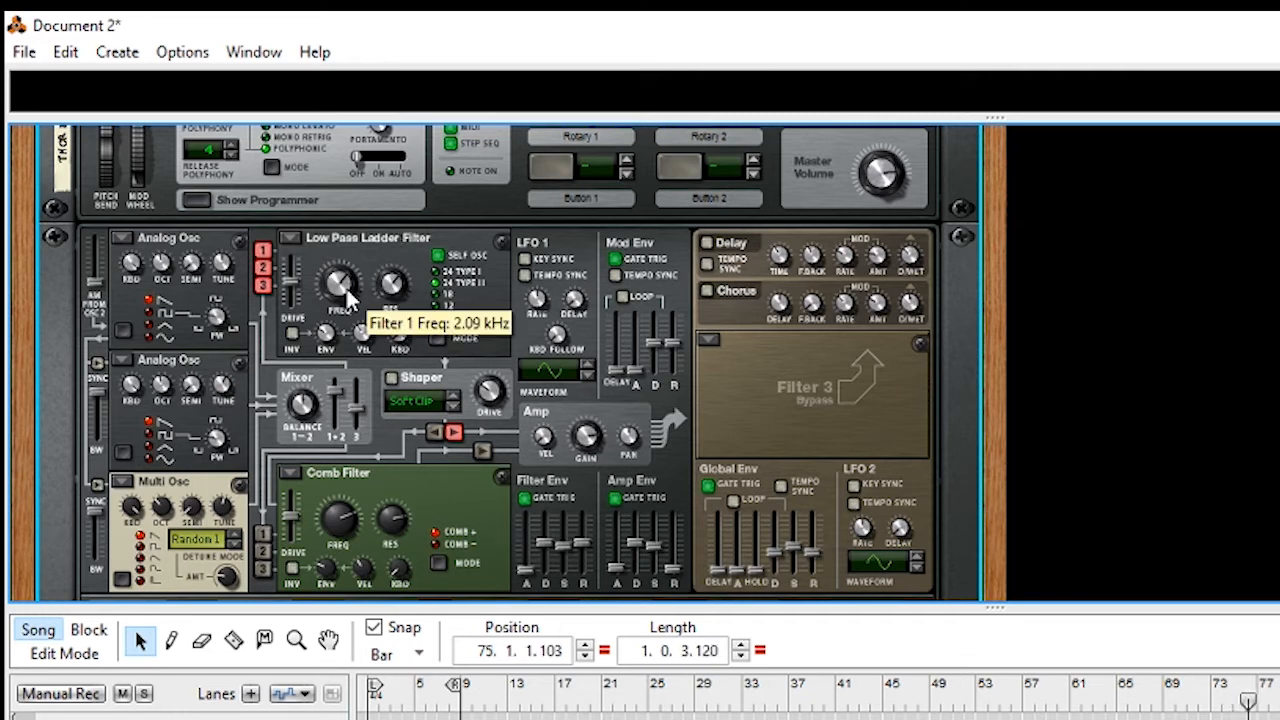
left_click(291, 333)
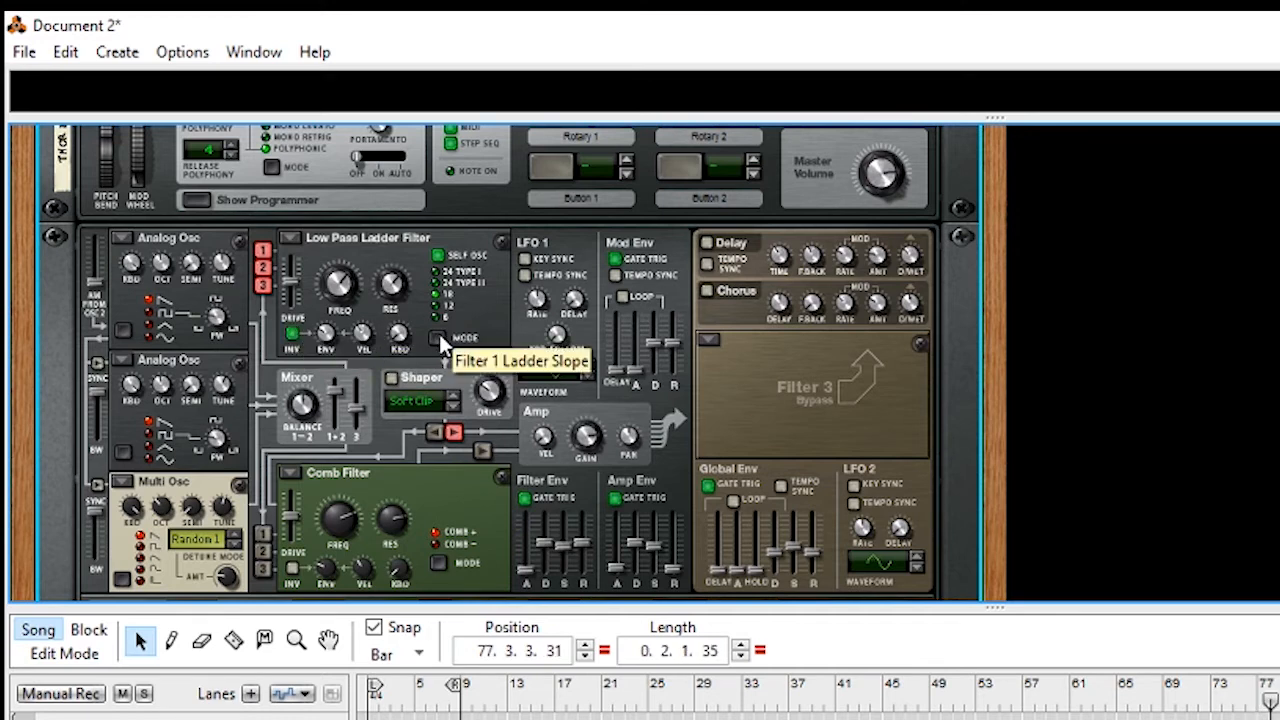
left_click(439, 334)
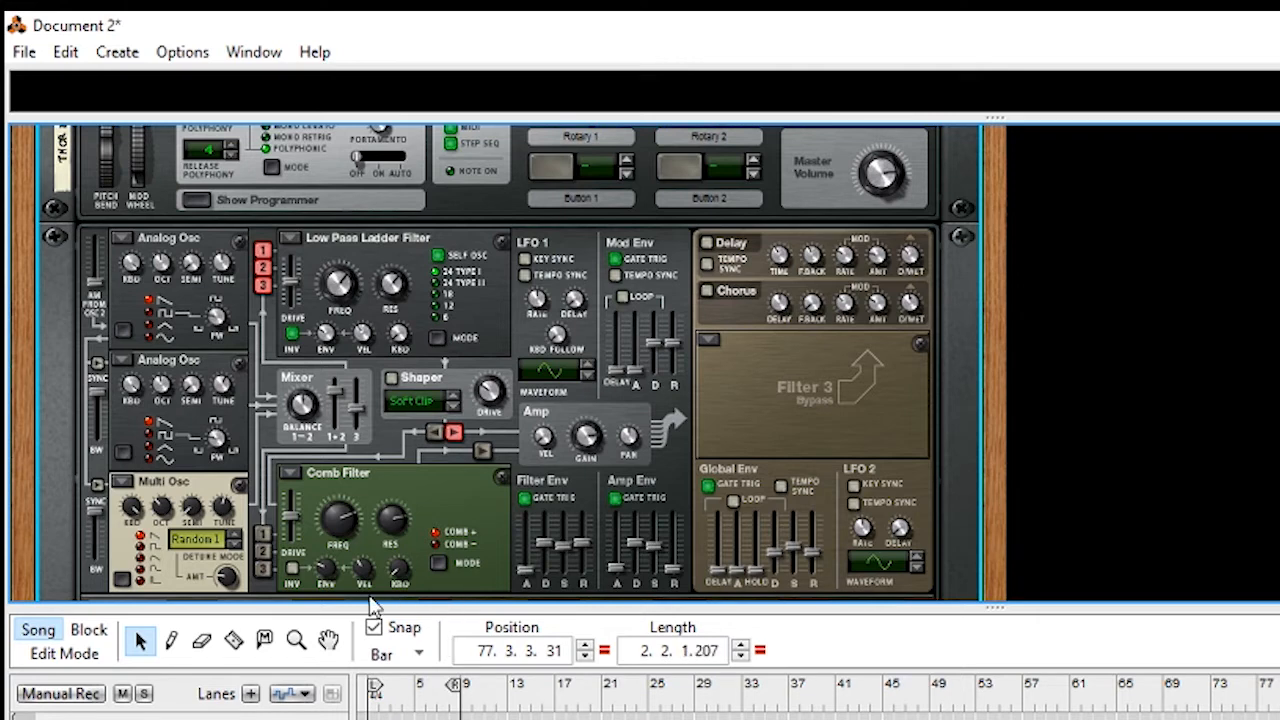
Route Osc 2 and Osc 3 into Filter 2, and set the Shaper to Hard Clip with a drive of 104
left_click(262, 552)
left_click(261, 569)
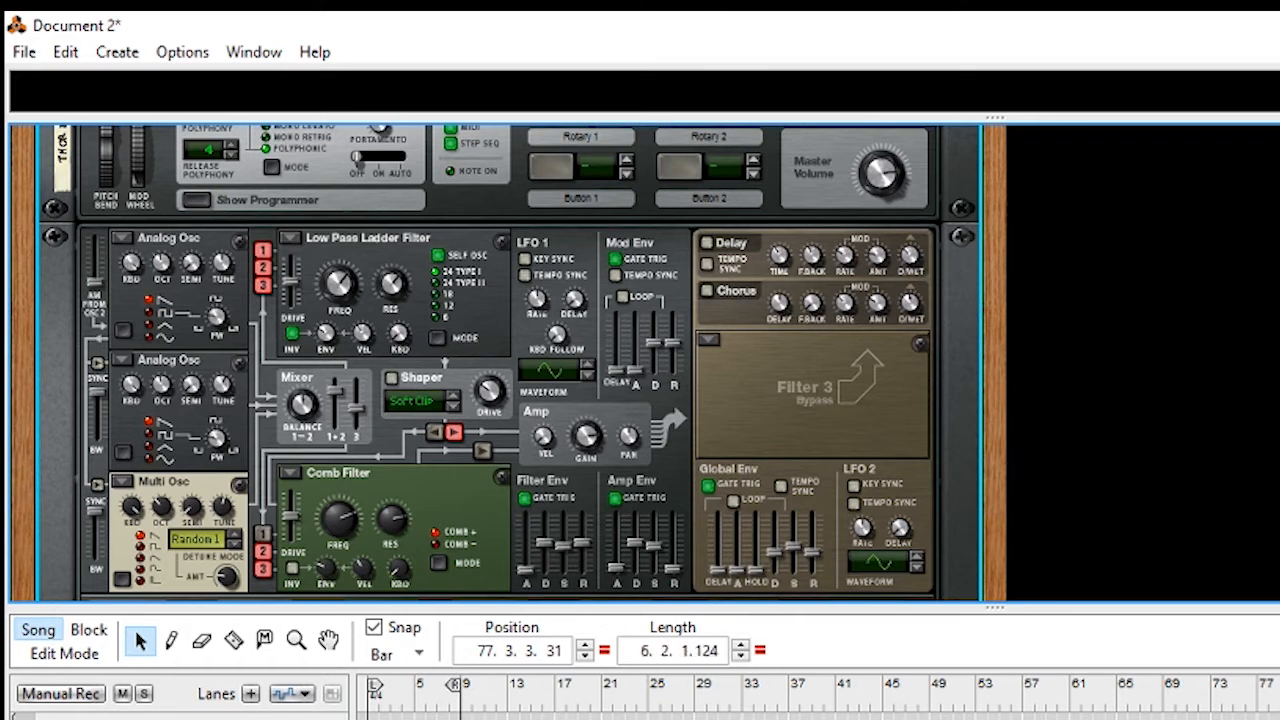
left_click(447, 404)
left_click(465, 455)
left_click_drag(487, 397, 492, 367)
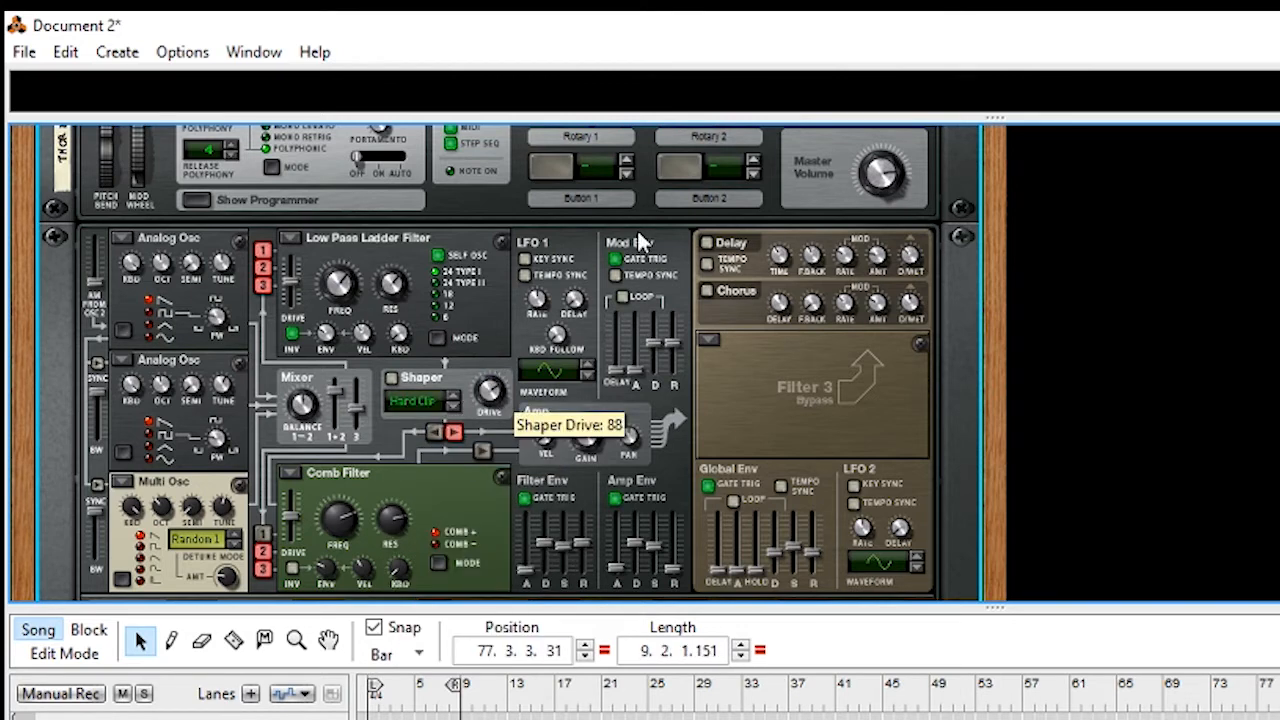
left_click_drag(505, 398, 507, 385)
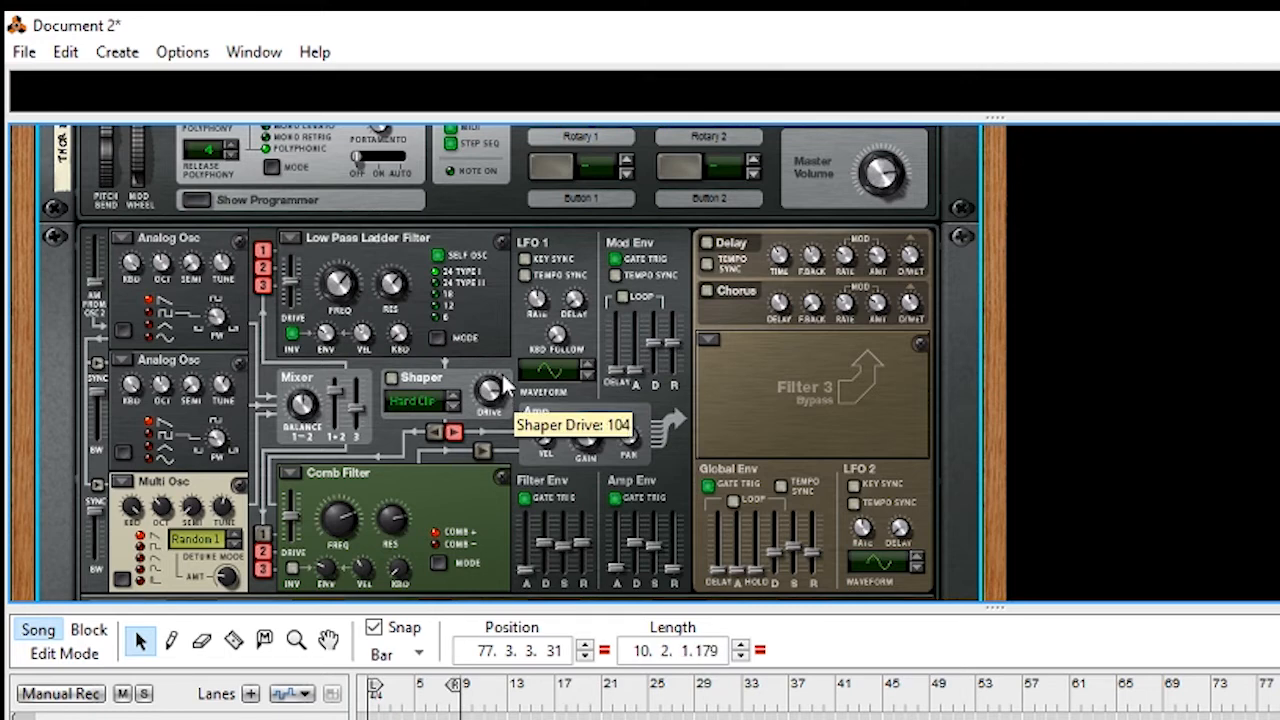
Enable Key Sync and Tempo Sync on LFO 1 and adjust its rate
mouse_move(909, 177)
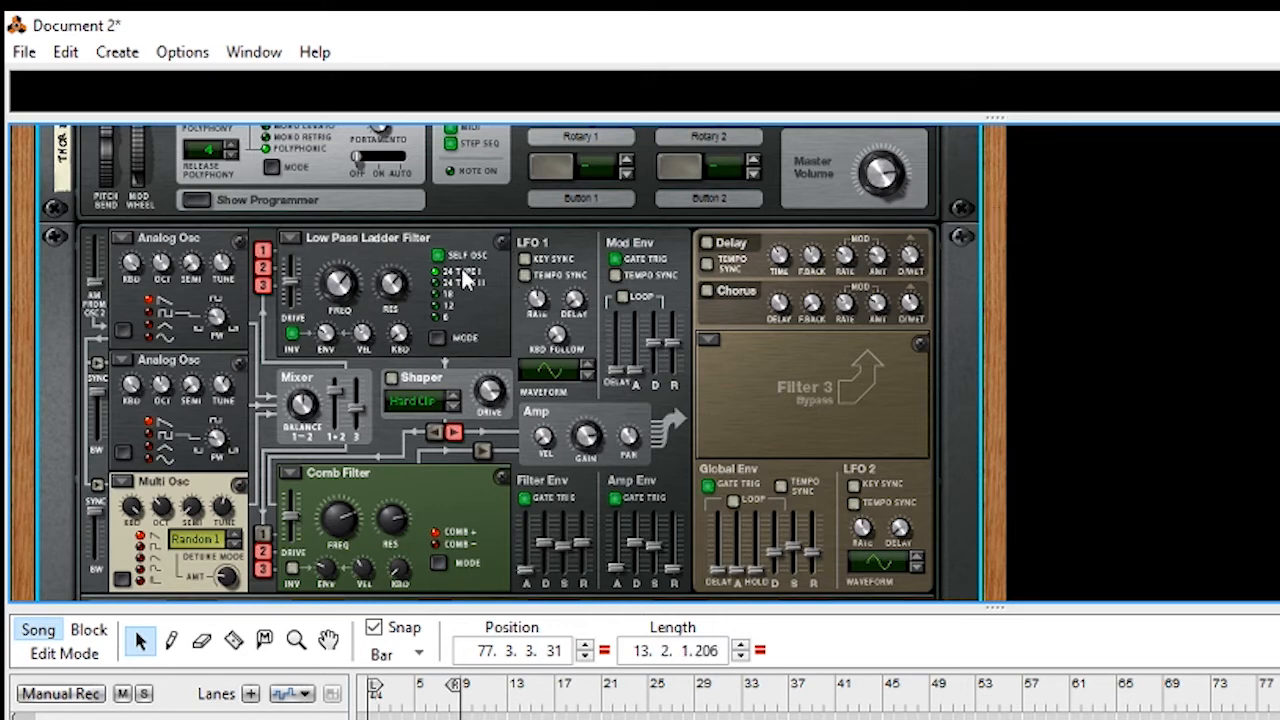
left_click(524, 258)
left_click(524, 274)
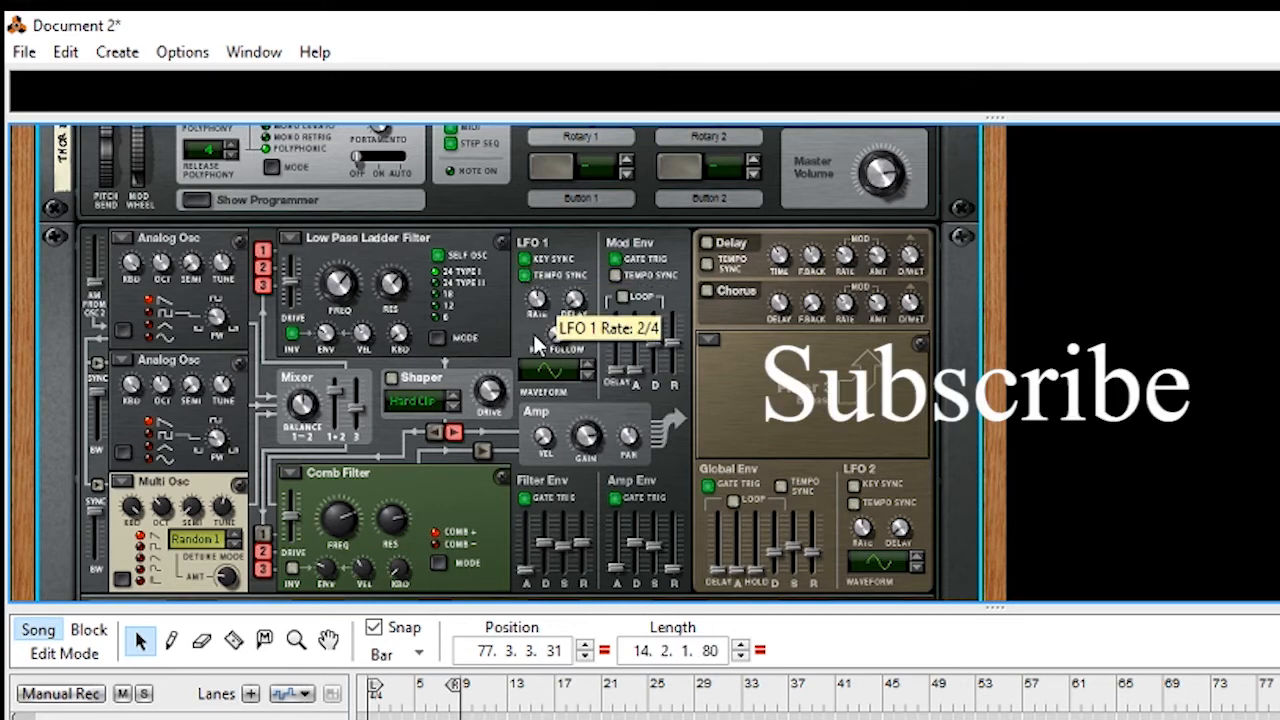
left_click_drag(578, 322, 545, 322)
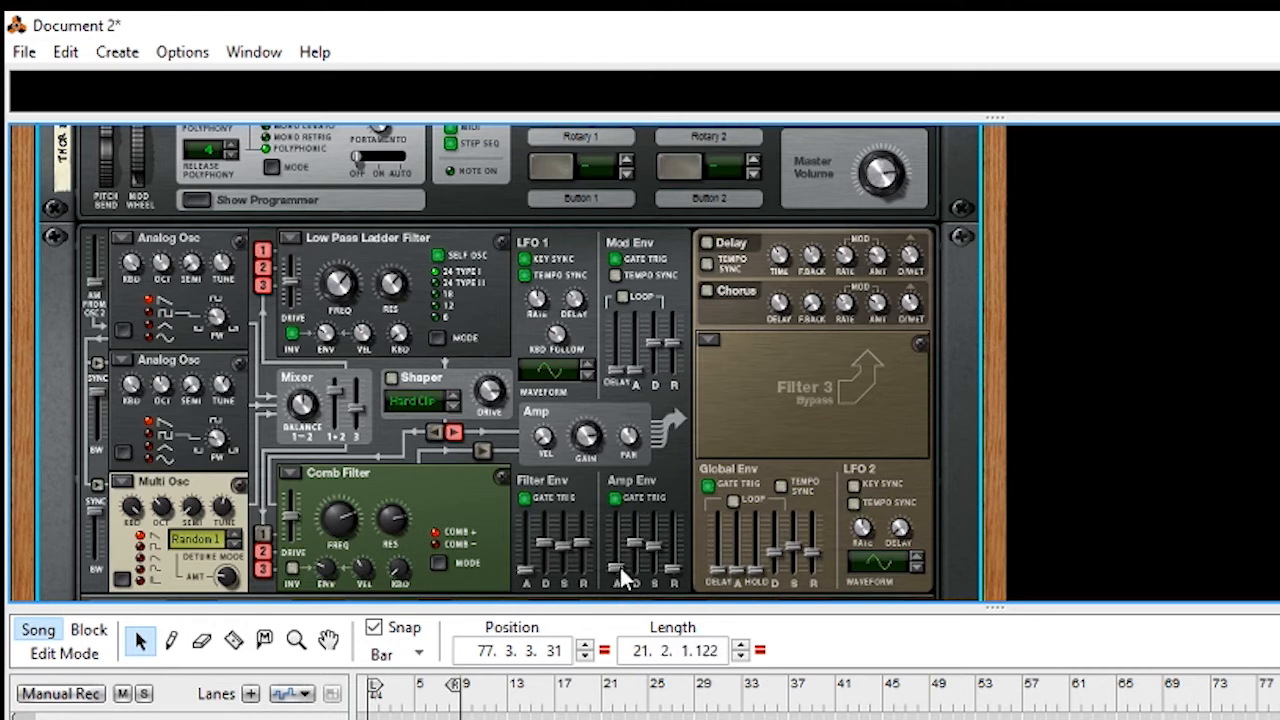
Shorten the Amp Env attack and decay, and lower its sustain slightly
mouse_move(617, 580)
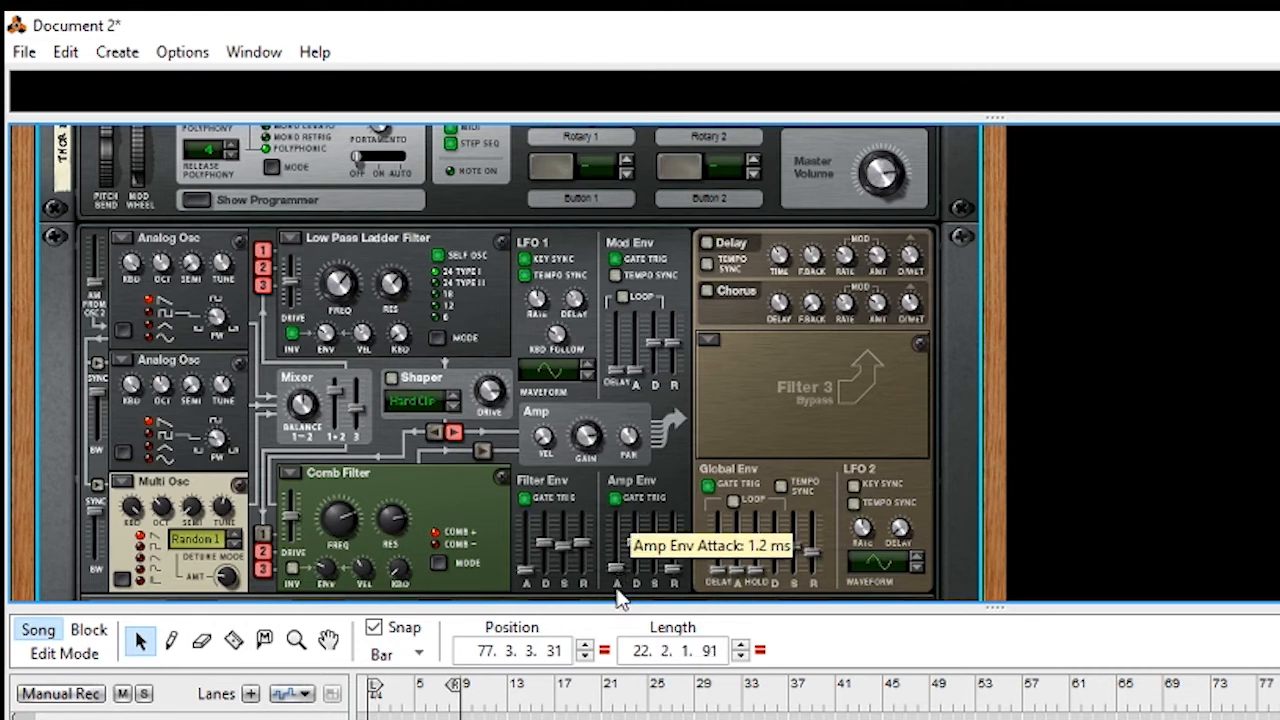
left_click_drag(616, 566, 622, 622)
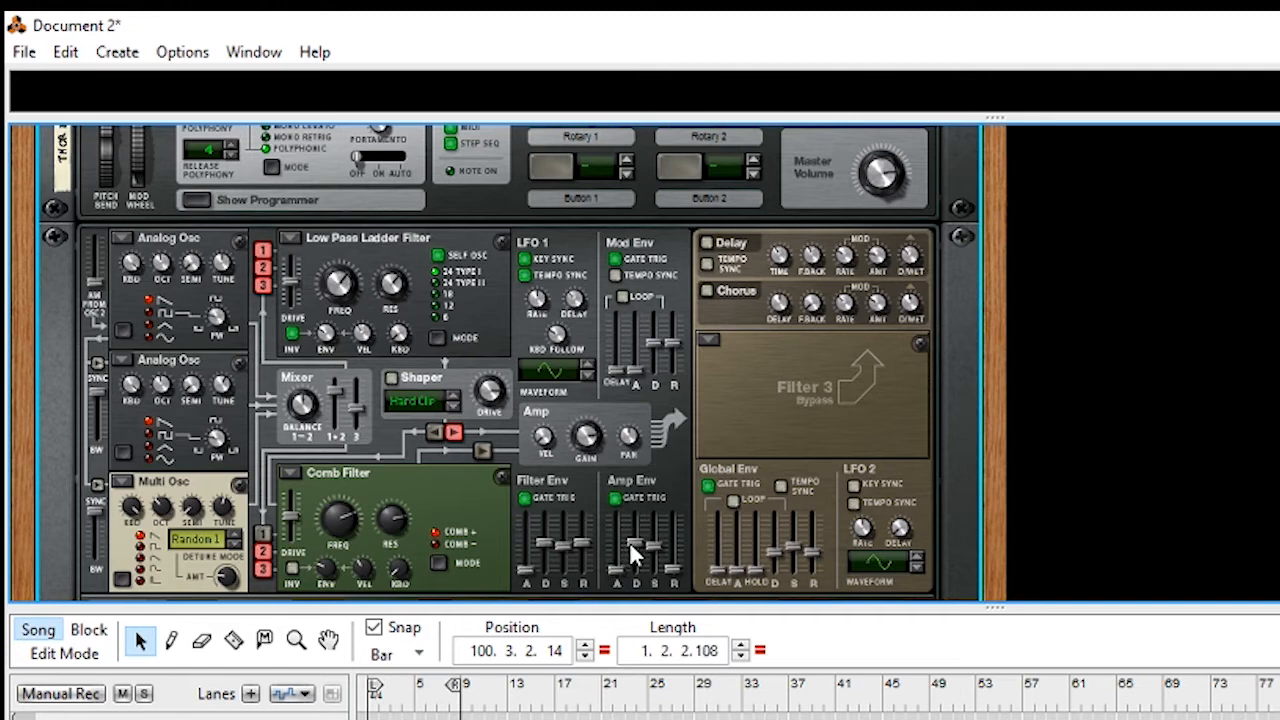
left_click_drag(638, 544, 638, 558)
mouse_move(654, 541)
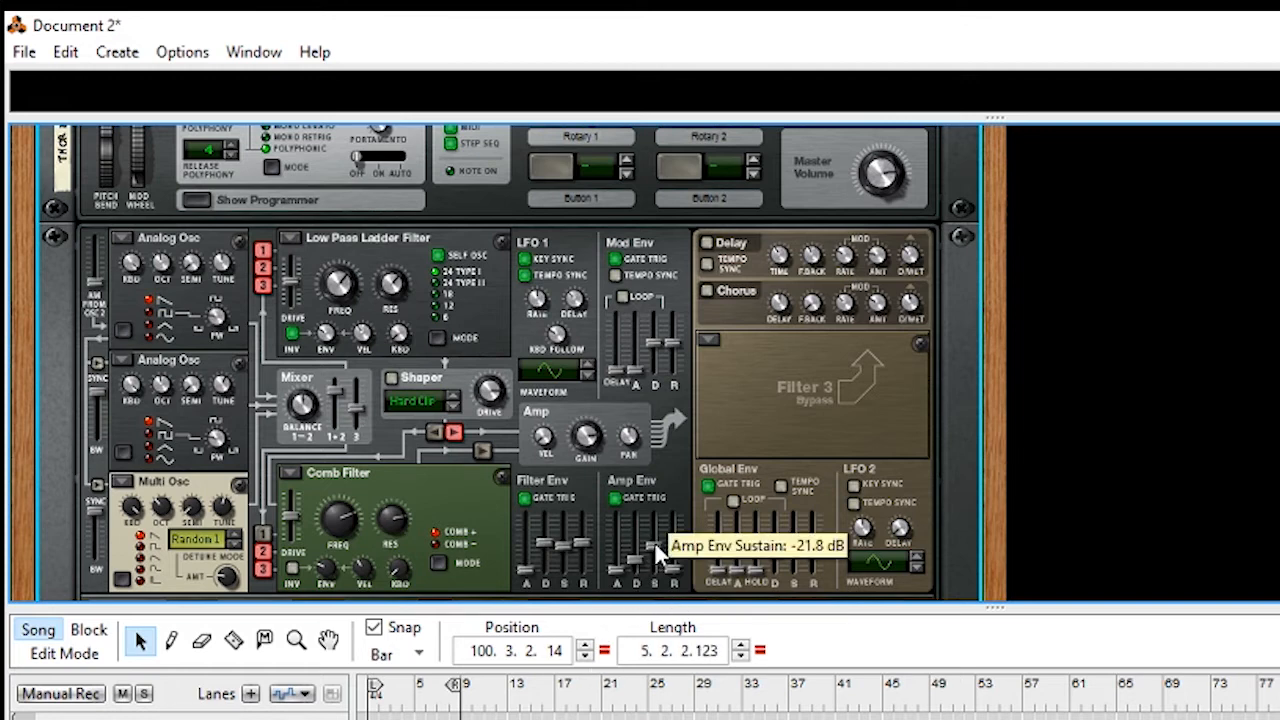
left_click_drag(656, 541, 675, 563)
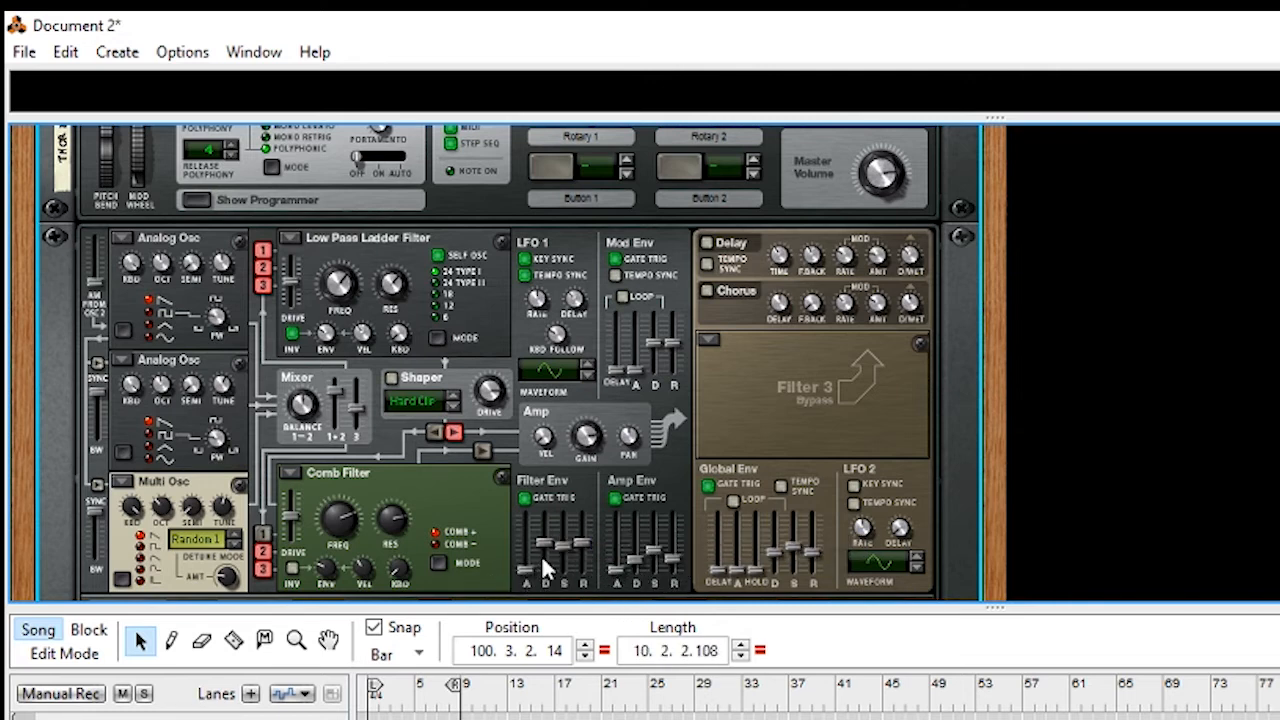
Lengthen the Filter Env attack and route Filter 2's output into the Amp
left_click_drag(528, 566, 542, 551)
mouse_move(551, 531)
left_click(482, 450)
Enable the Delay and Chorus effects, and set the Delay's dry/wet to 26 and its feedback to 18
left_click(707, 243)
left_click(707, 291)
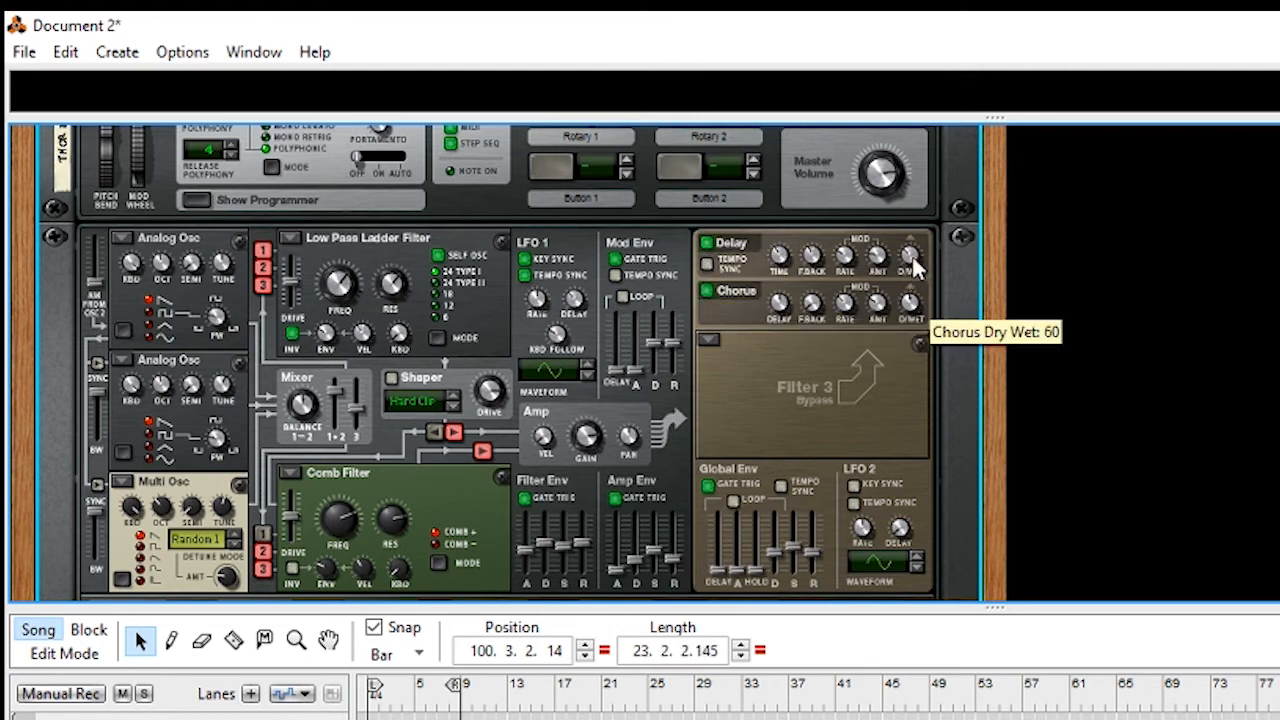
left_click_drag(910, 261, 910, 275)
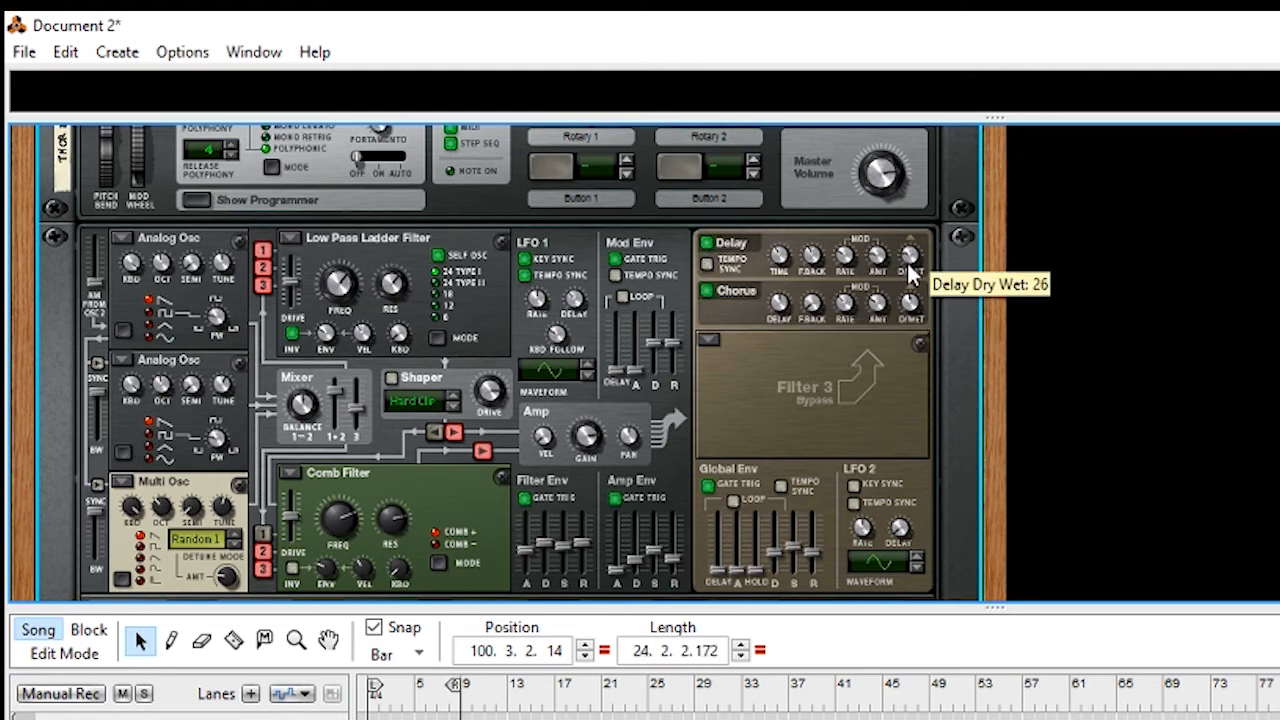
left_click_drag(808, 257, 821, 286)
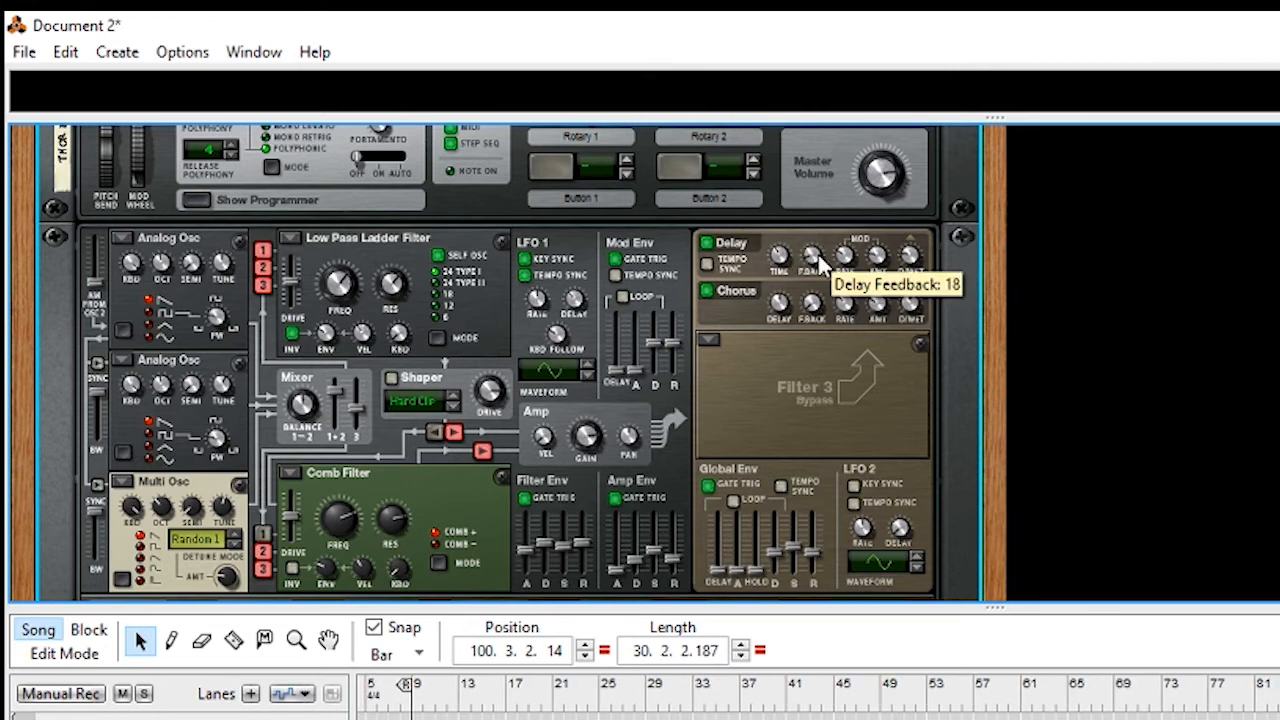
left_click_drag(826, 264, 909, 254)
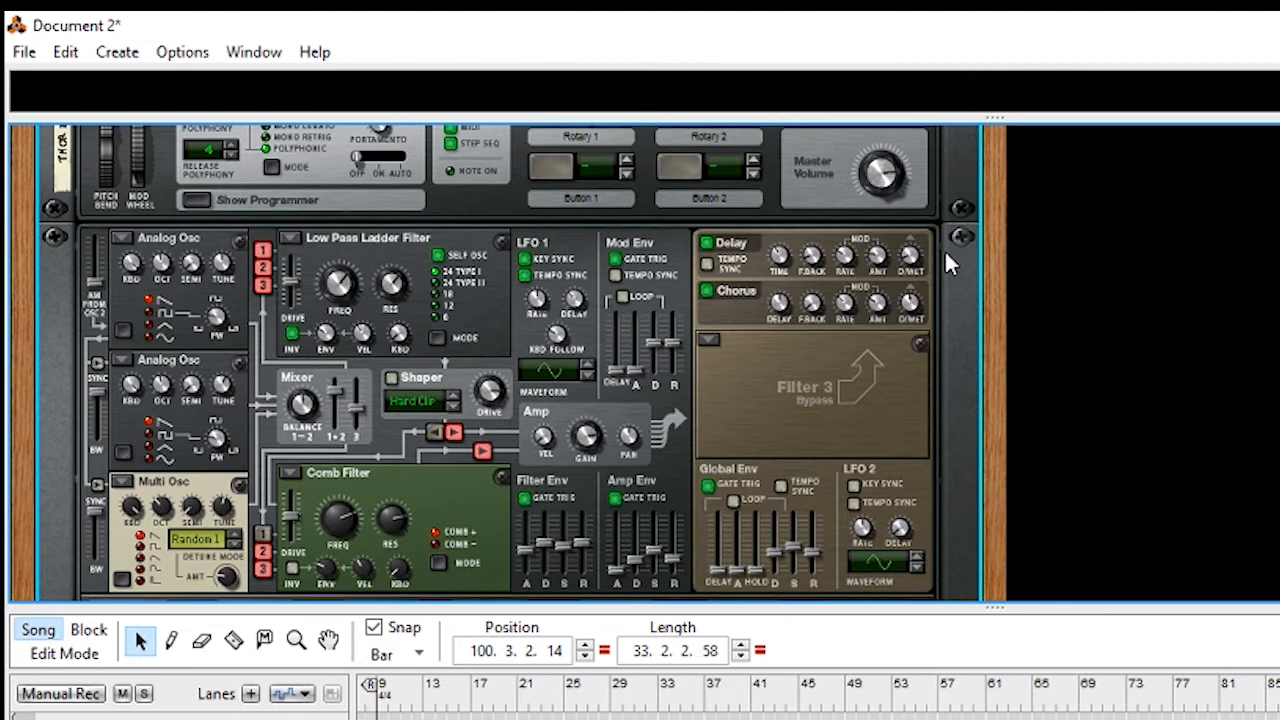
Load a Low Pass Ladder Filter into the Filter 3 slot and adjust its resonance
left_click(707, 343)
left_click(777, 366)
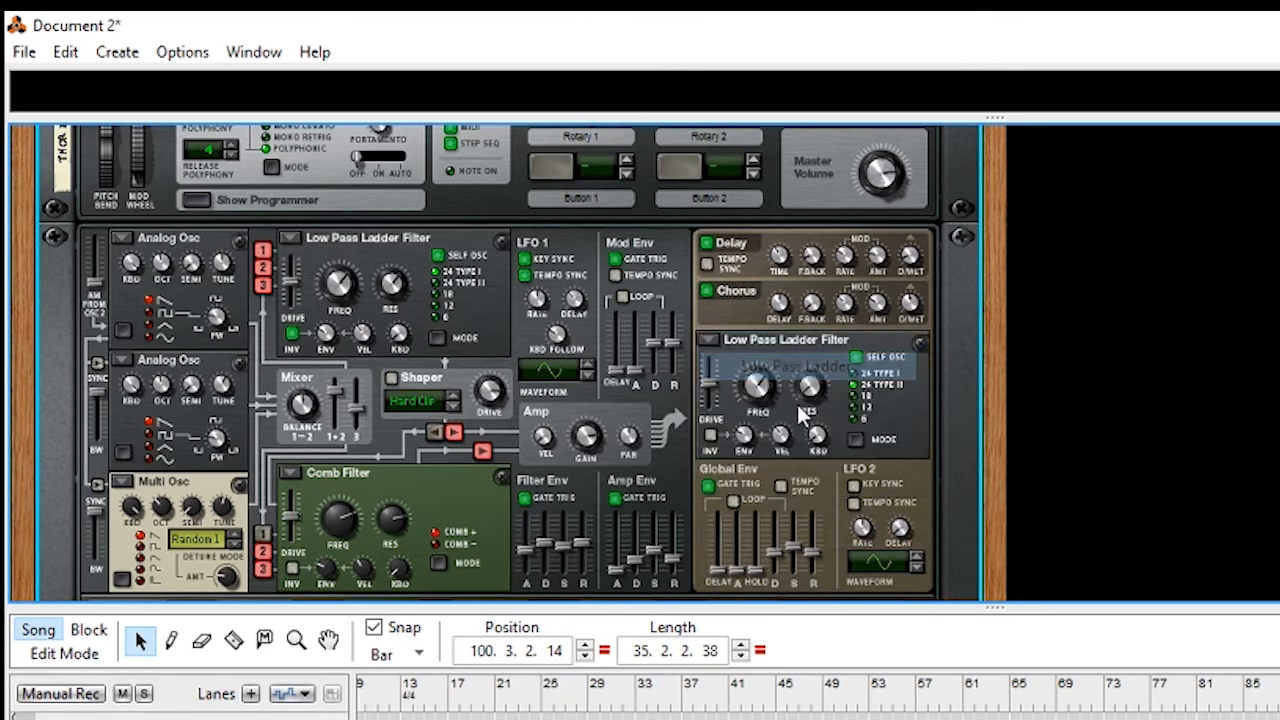
mouse_move(811, 386)
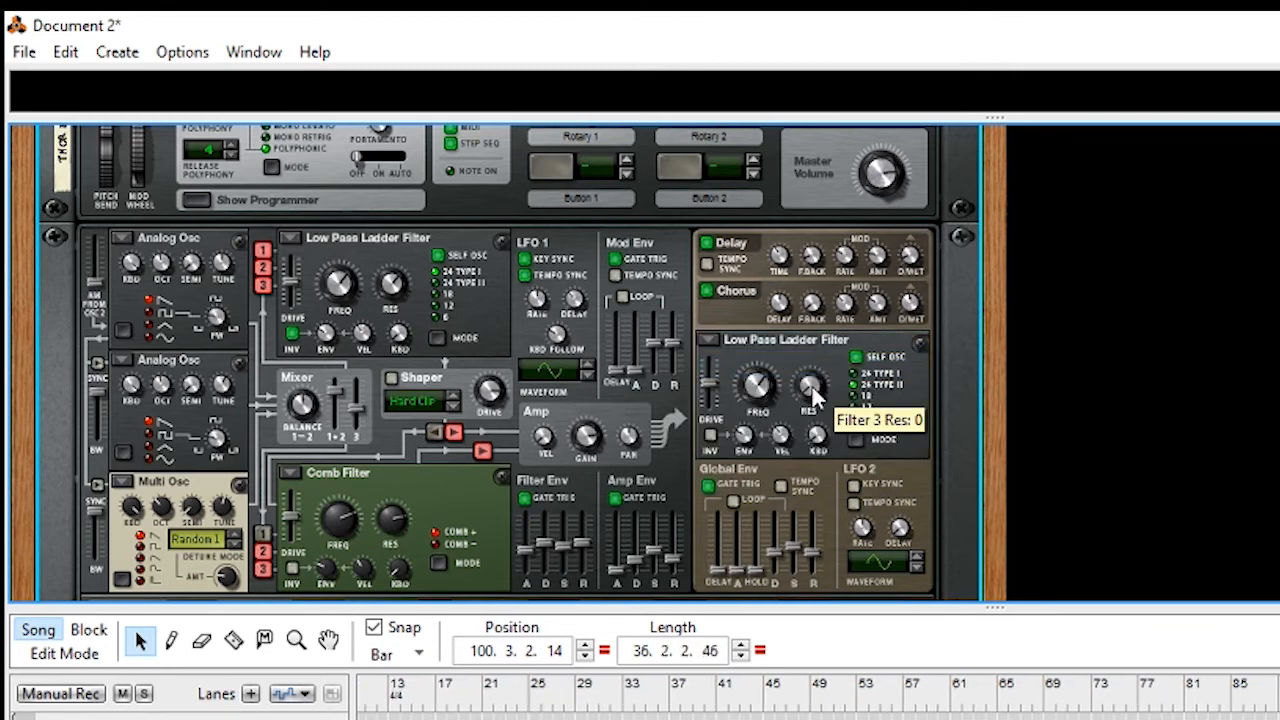
left_click_drag(812, 386, 821, 381)
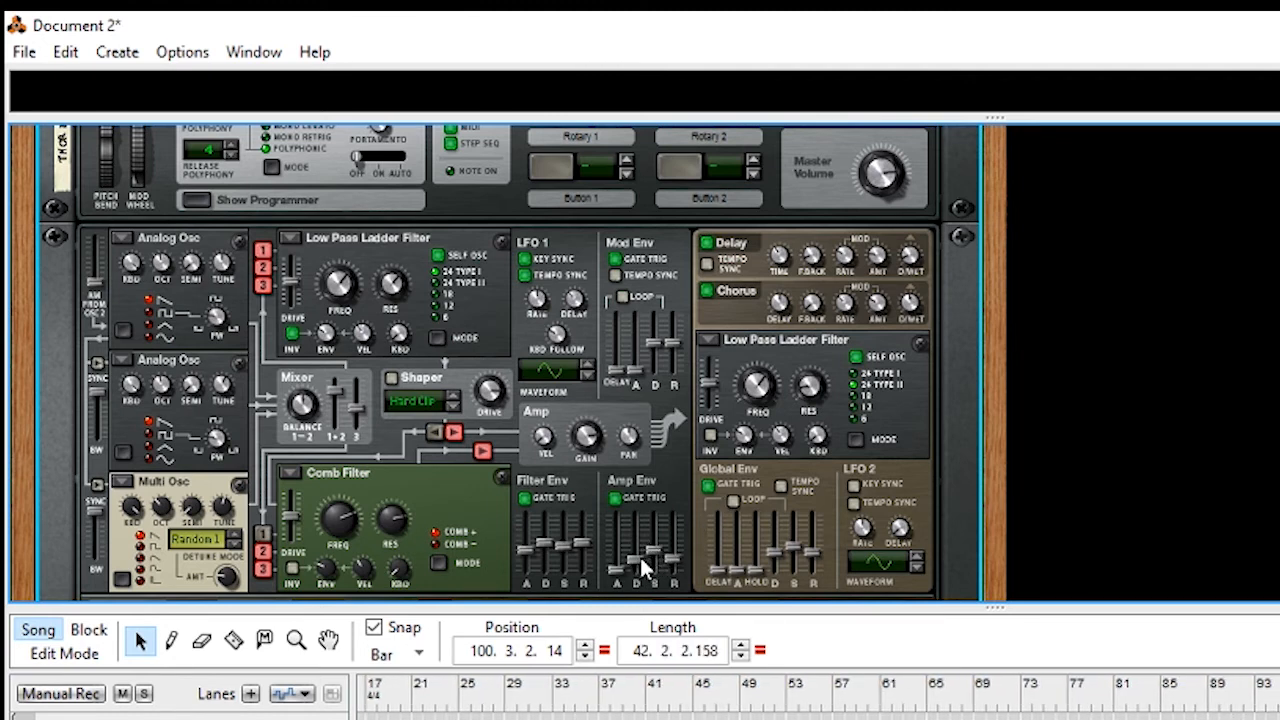
Fine-tune the Amp Env decay and sustain, and shorten the Filter Env release slightly
mouse_move(643, 560)
mouse_move(645, 560)
left_mouse_down()
mouse_move(656, 558)
mouse_move(640, 556)
mouse_move(639, 569)
left_mouse_up()
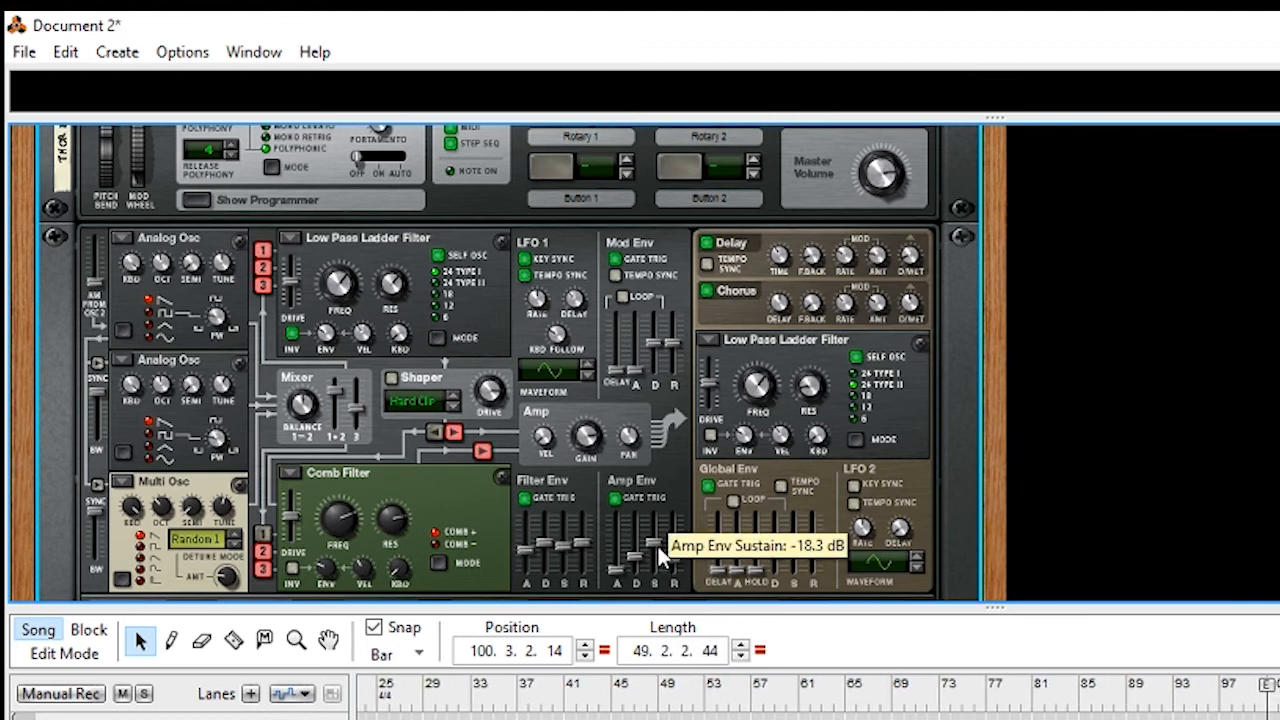
left_click_drag(657, 543, 674, 558)
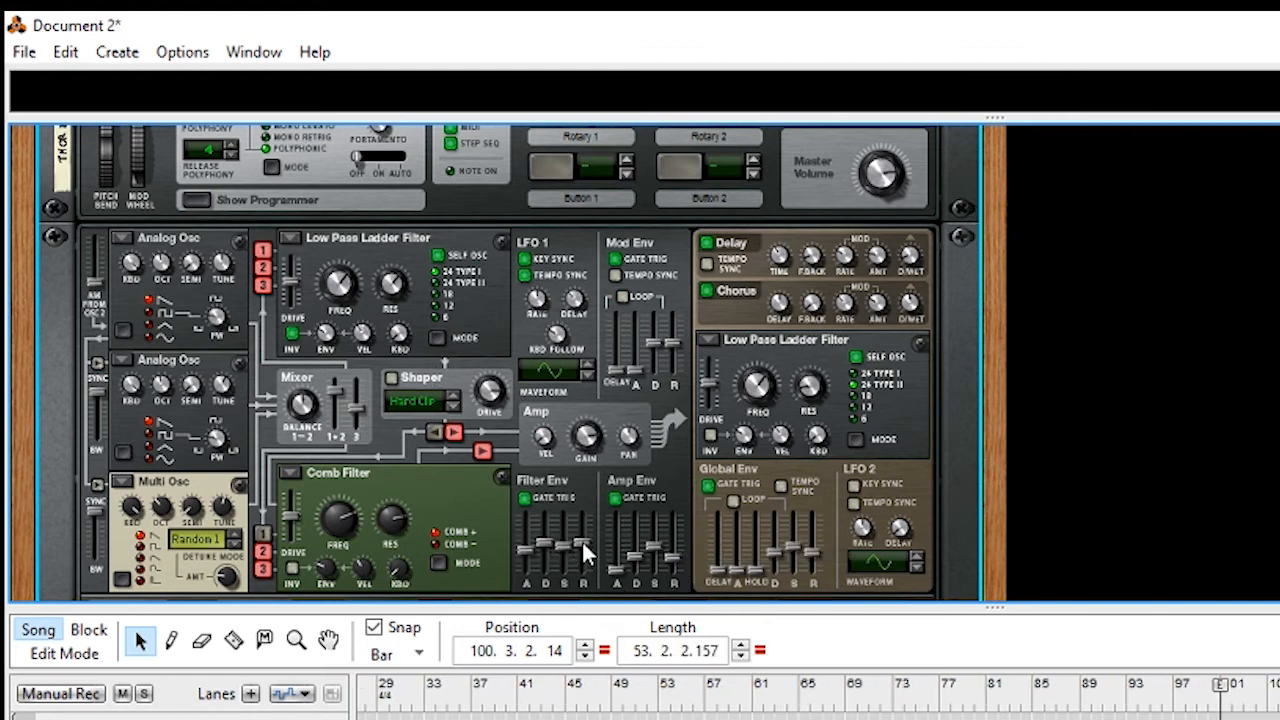
left_click_drag(584, 554, 584, 557)
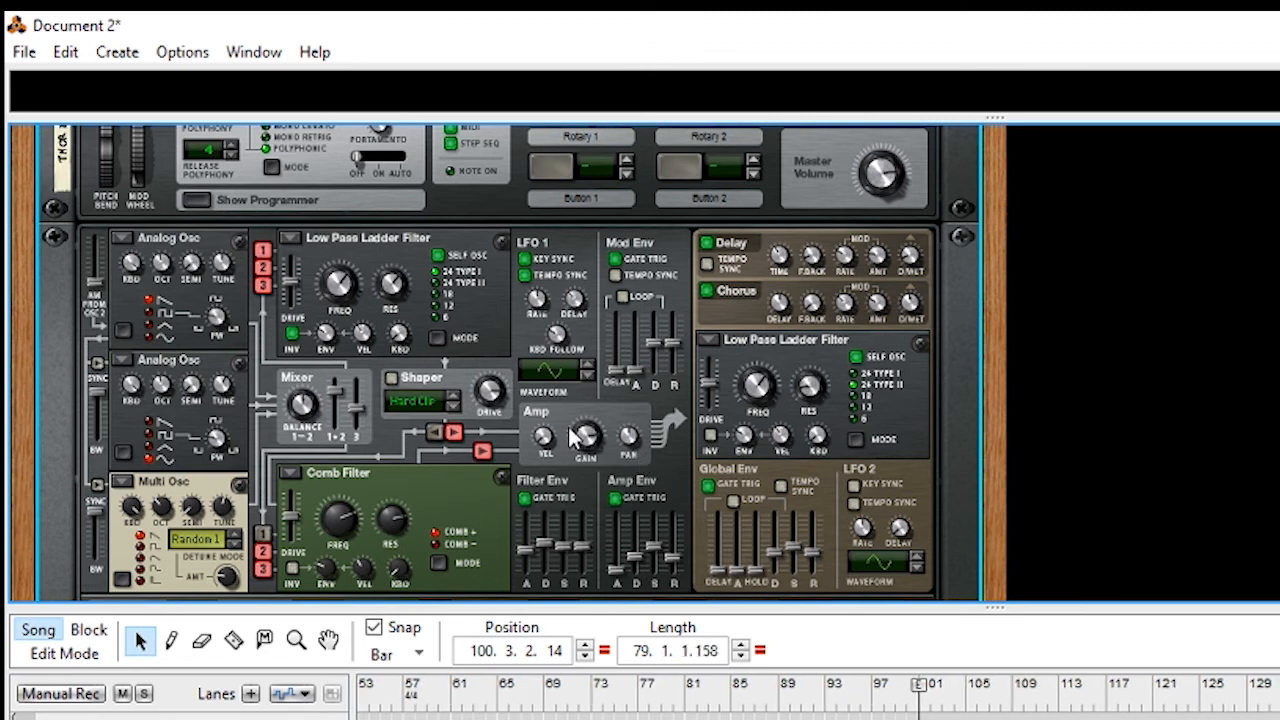
Turn on the Shaper with its Hard Clip mode
scroll(492, 392, "down", 5)
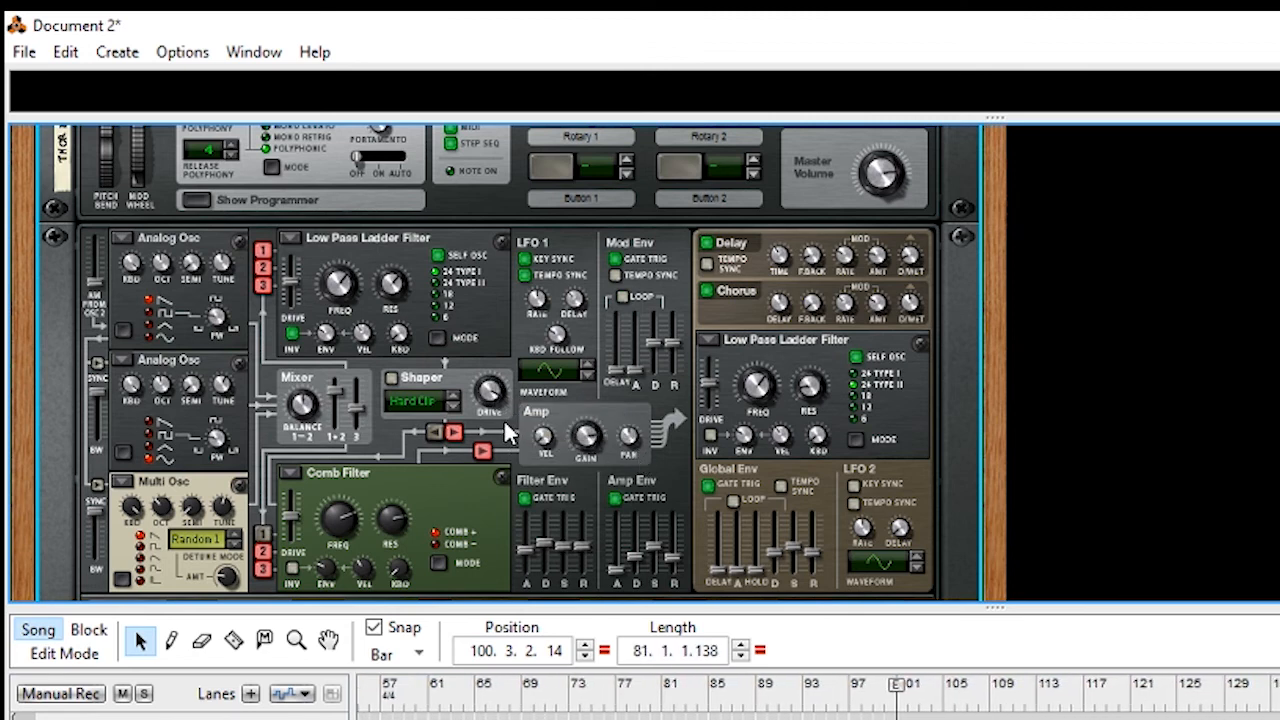
left_click(393, 379)
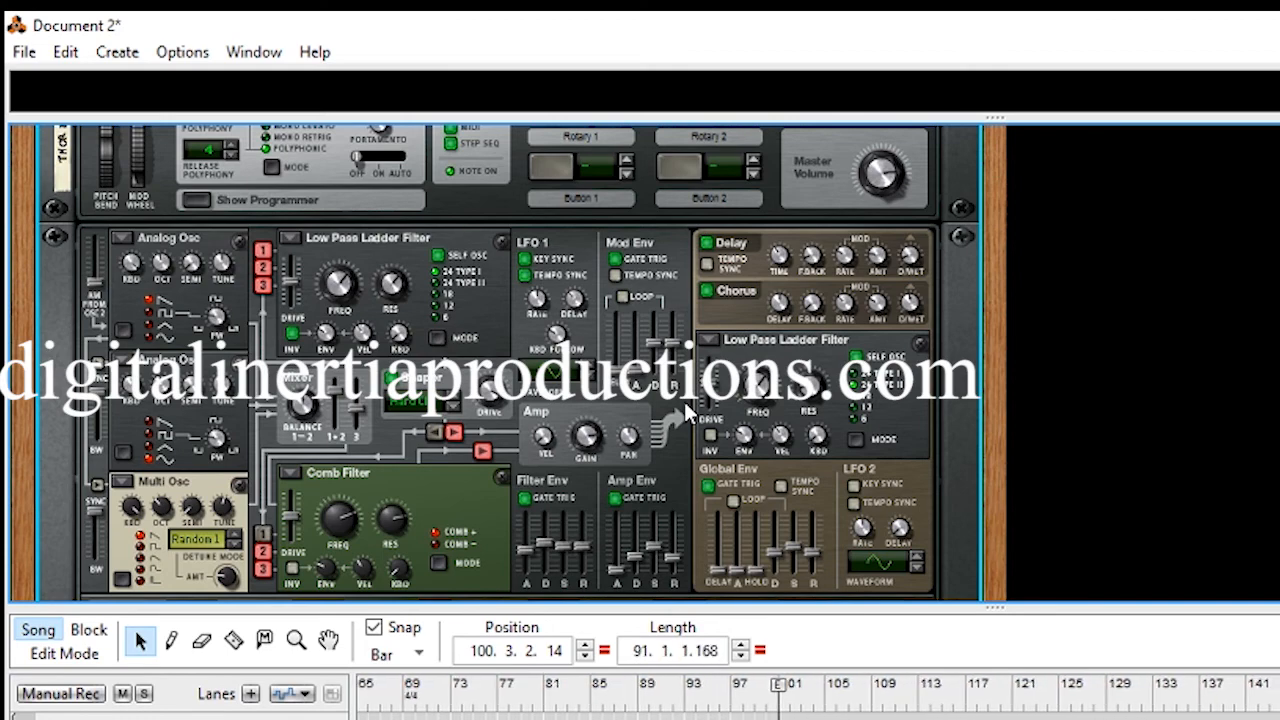
scroll(567, 374, "down", 6)
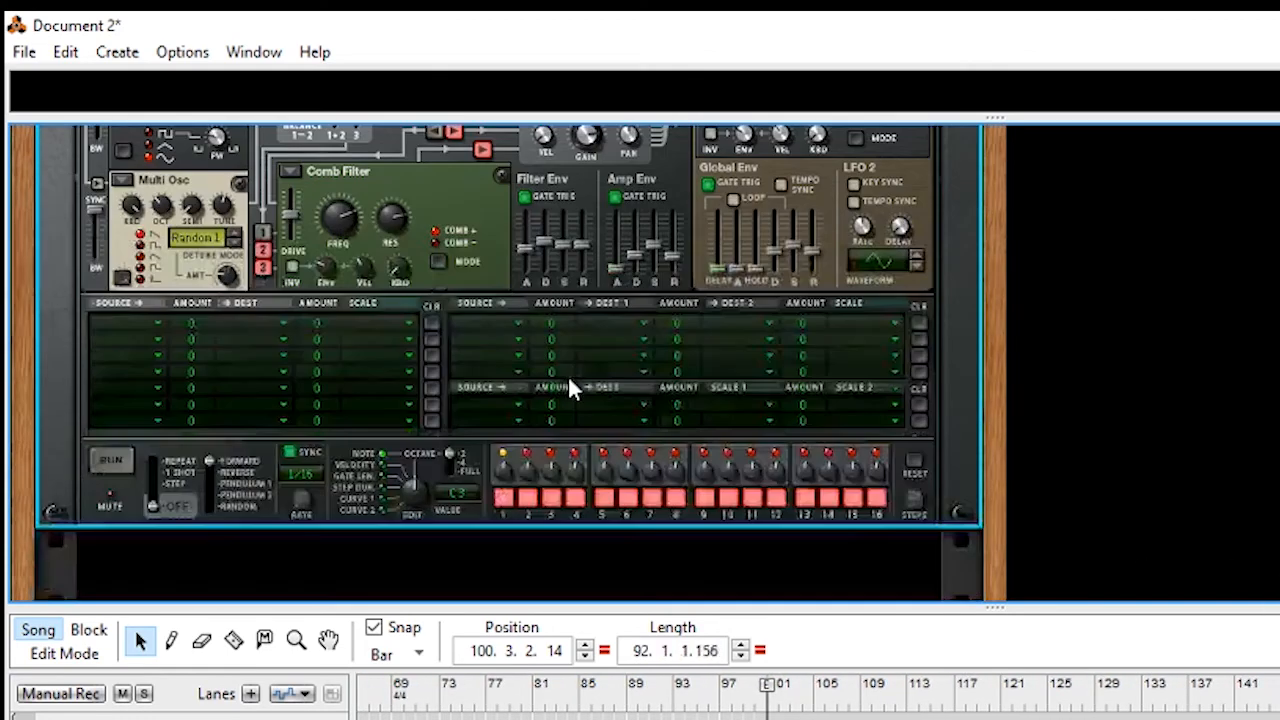
scroll(621, 351, "up", 3)
scroll(640, 362, "down", 2)
scroll(638, 362, "up", 2)
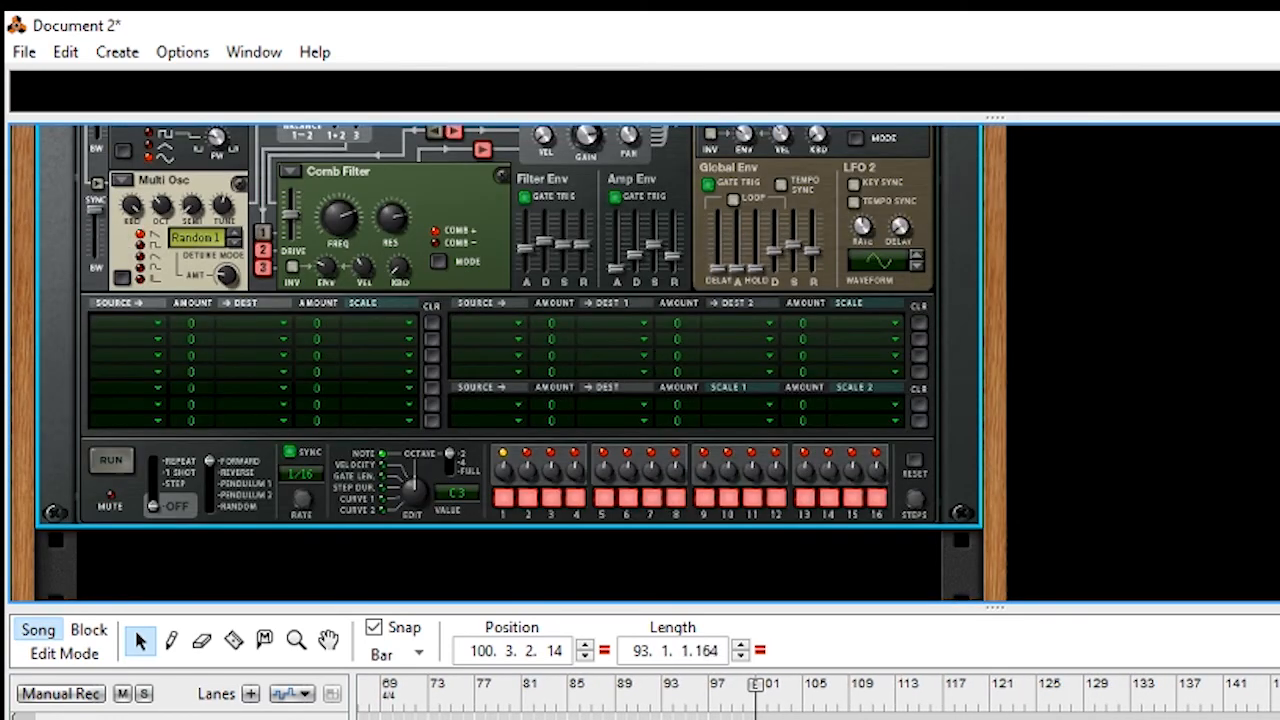